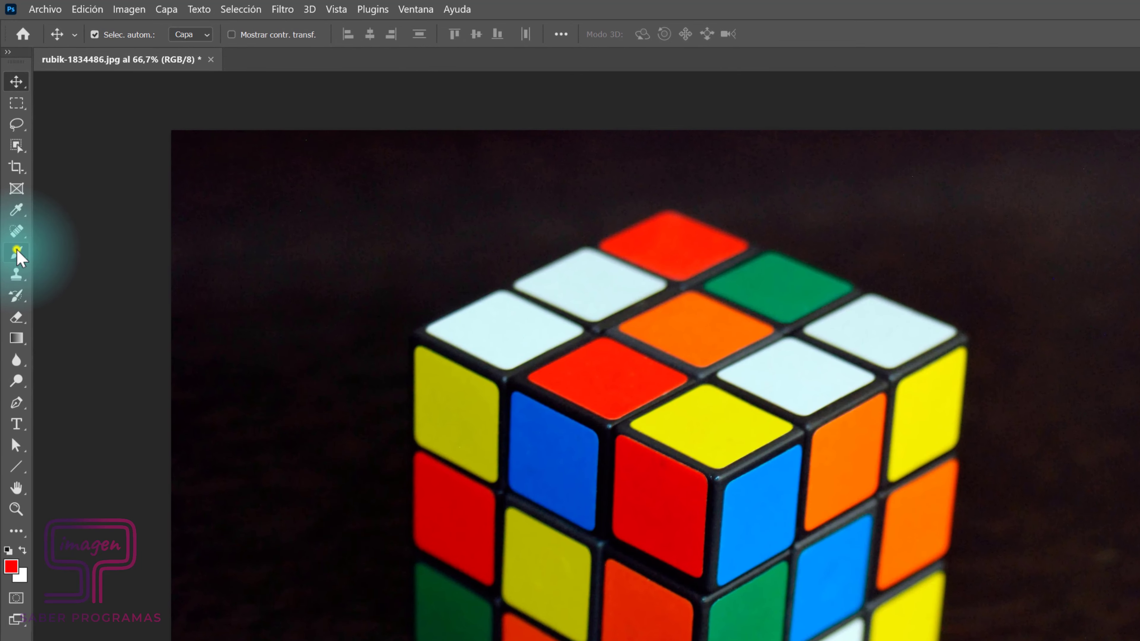
Switch to the Color Replacement Tool and keep its mode set to Color.
{"action": "left_click", "coordinate": [16, 255]}
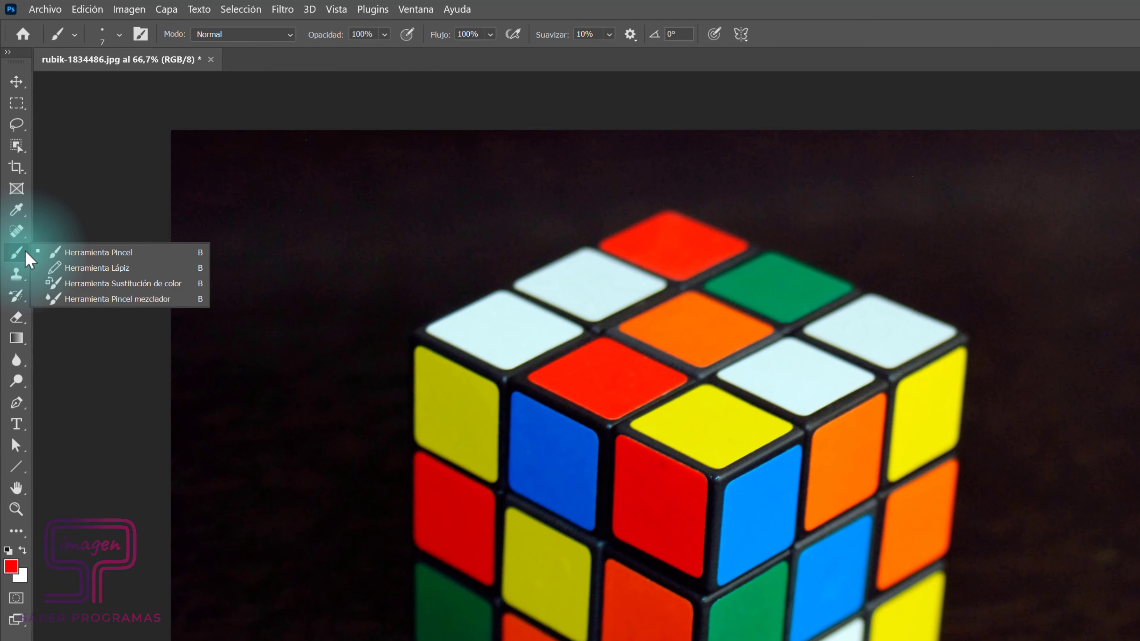
{"action": "left_click", "coordinate": [92, 287]}
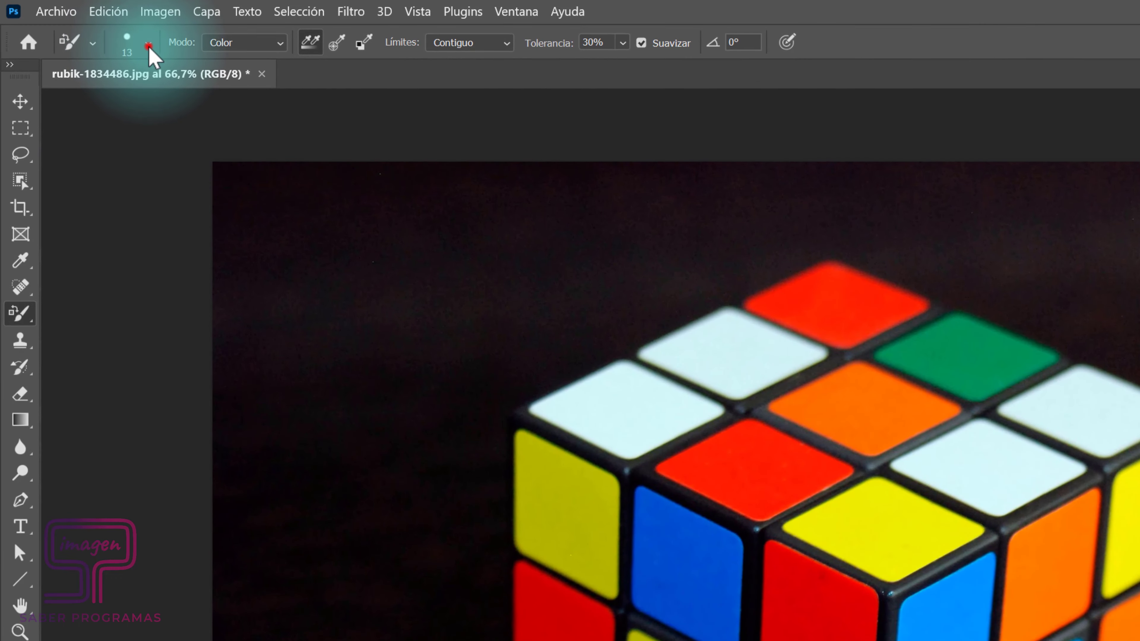
{"action": "left_click", "coordinate": [141, 43]}
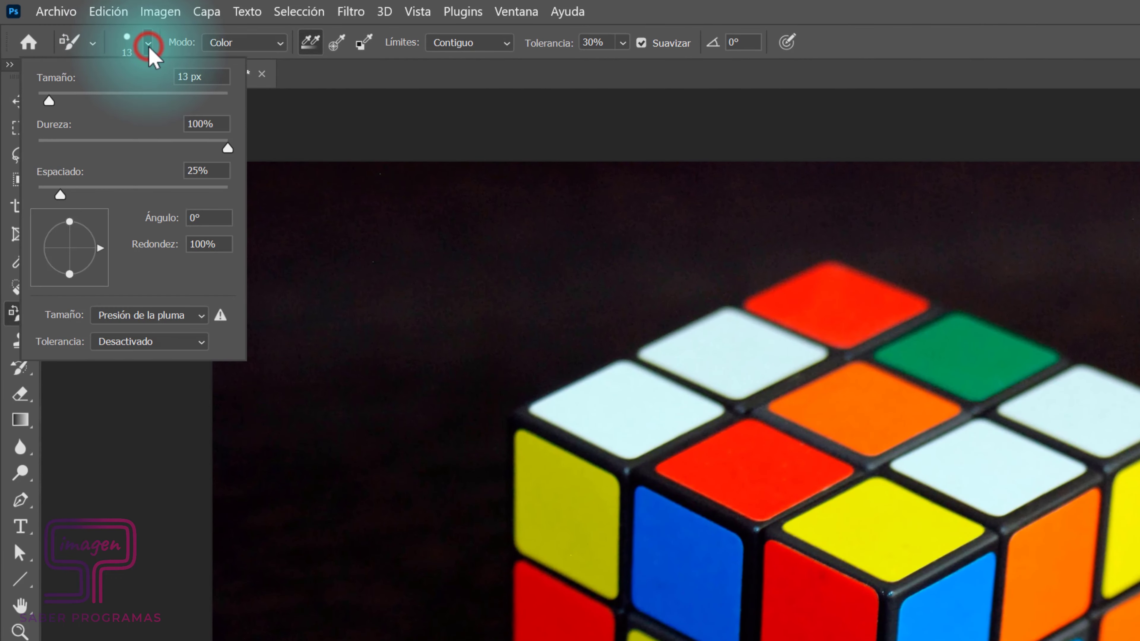
{"action": "left_click", "coordinate": [149, 45]}
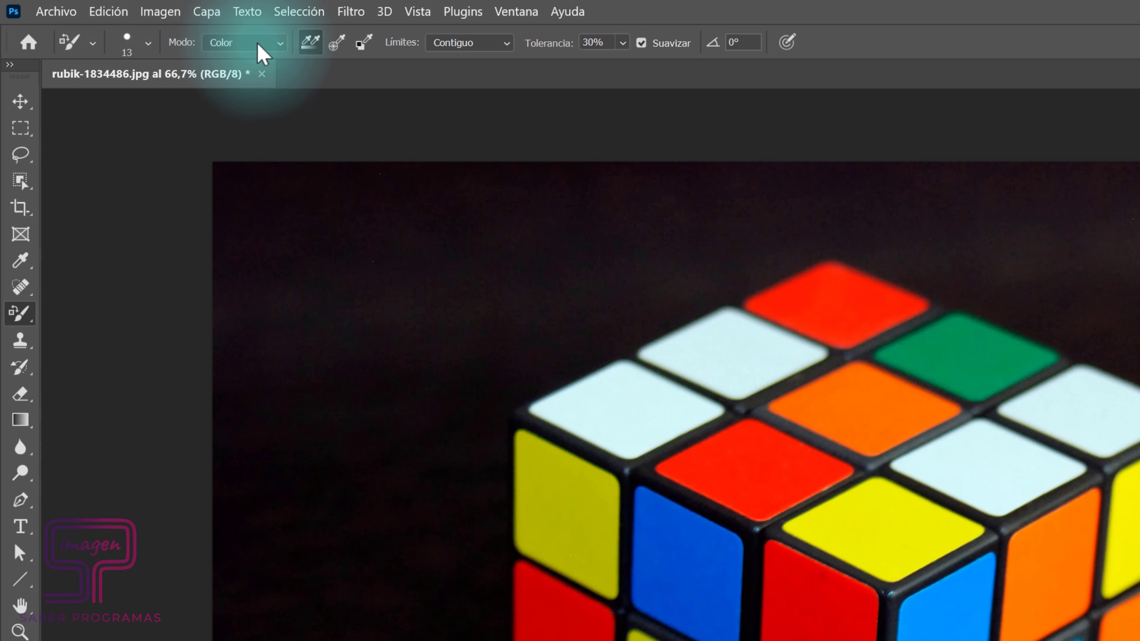
{"action": "left_click", "coordinate": [266, 43]}
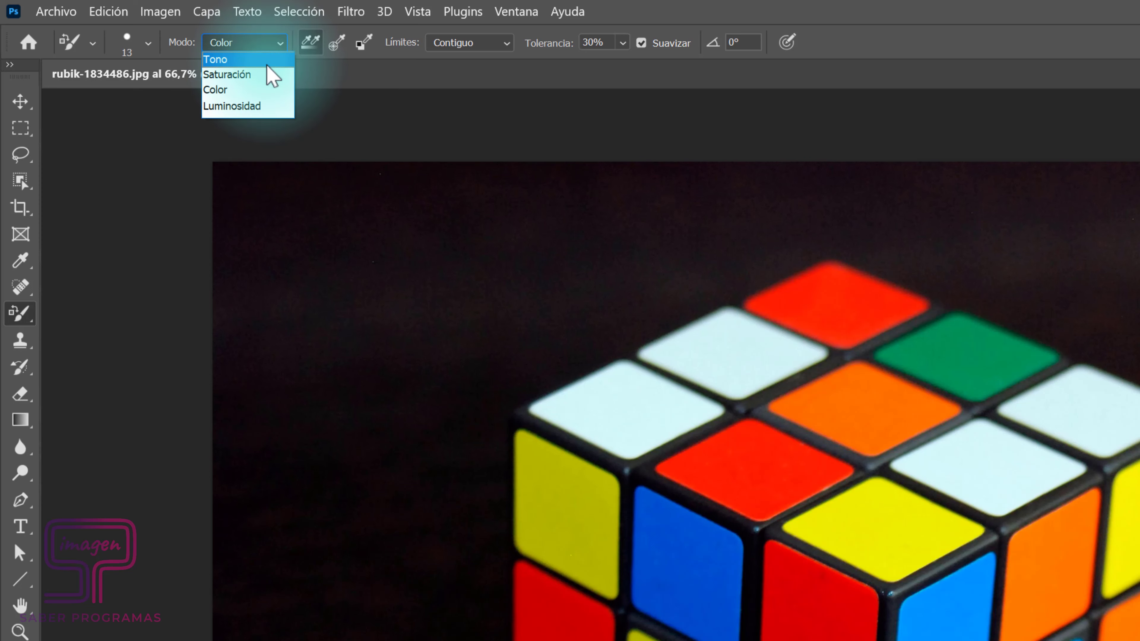
{"action": "left_click", "coordinate": [263, 95]}
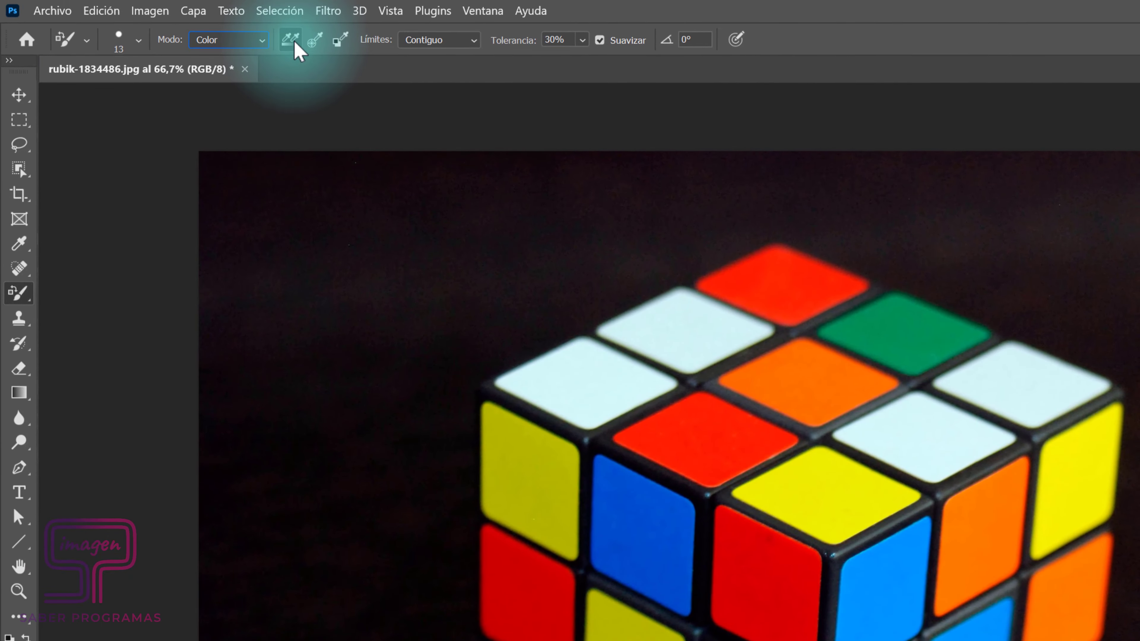
Compare the Límites options, leave Contiguo, and raise Tolerancia to 50%.
{"action": "left_click", "coordinate": [444, 42]}
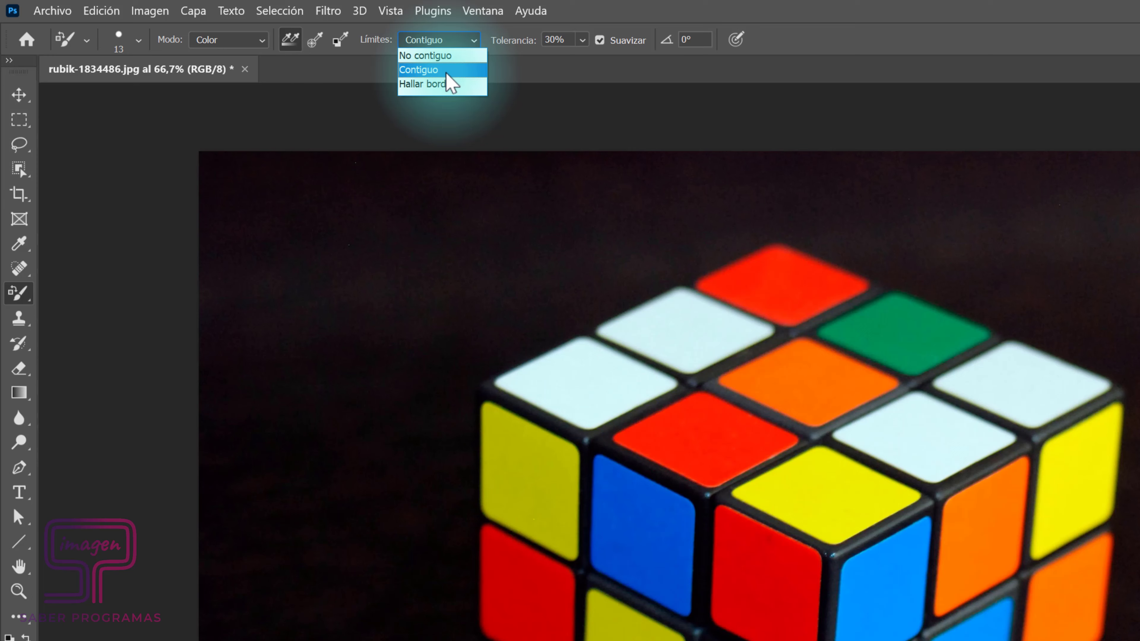
{"action": "left_click", "coordinate": [439, 56]}
{"action": "left_click", "coordinate": [449, 39]}
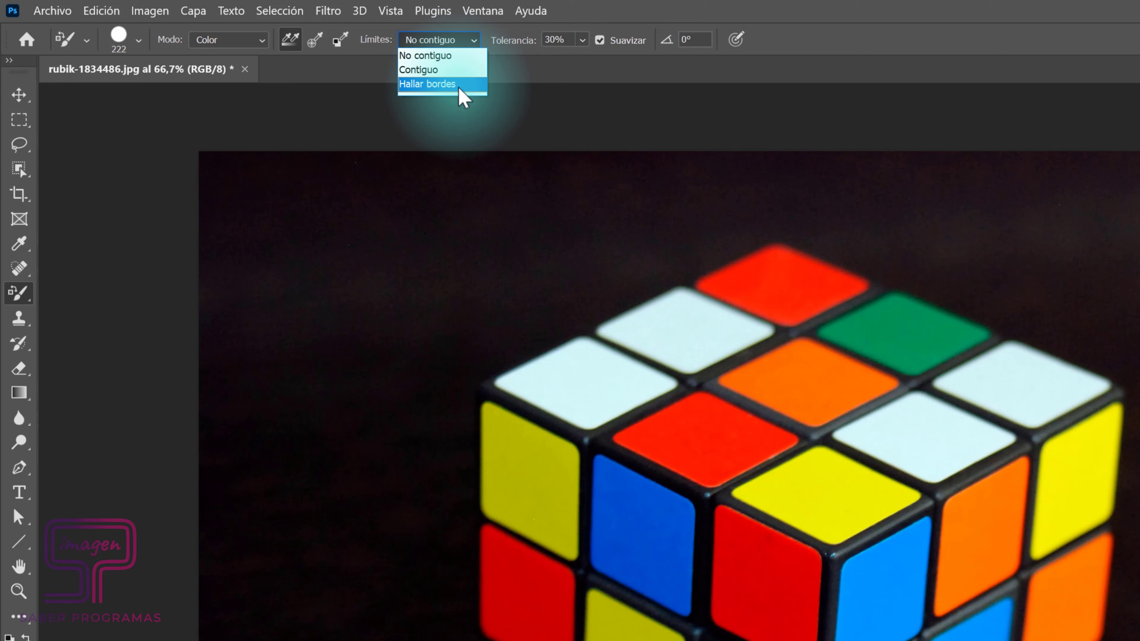
{"action": "left_click", "coordinate": [454, 69]}
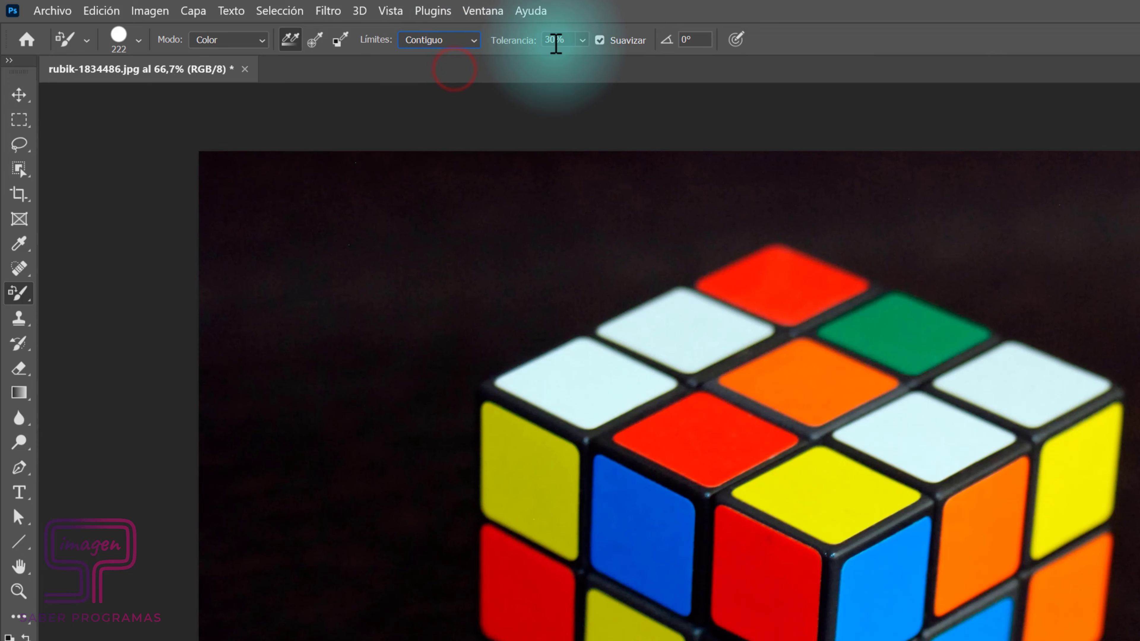
{"action": "left_click", "coordinate": [581, 40]}
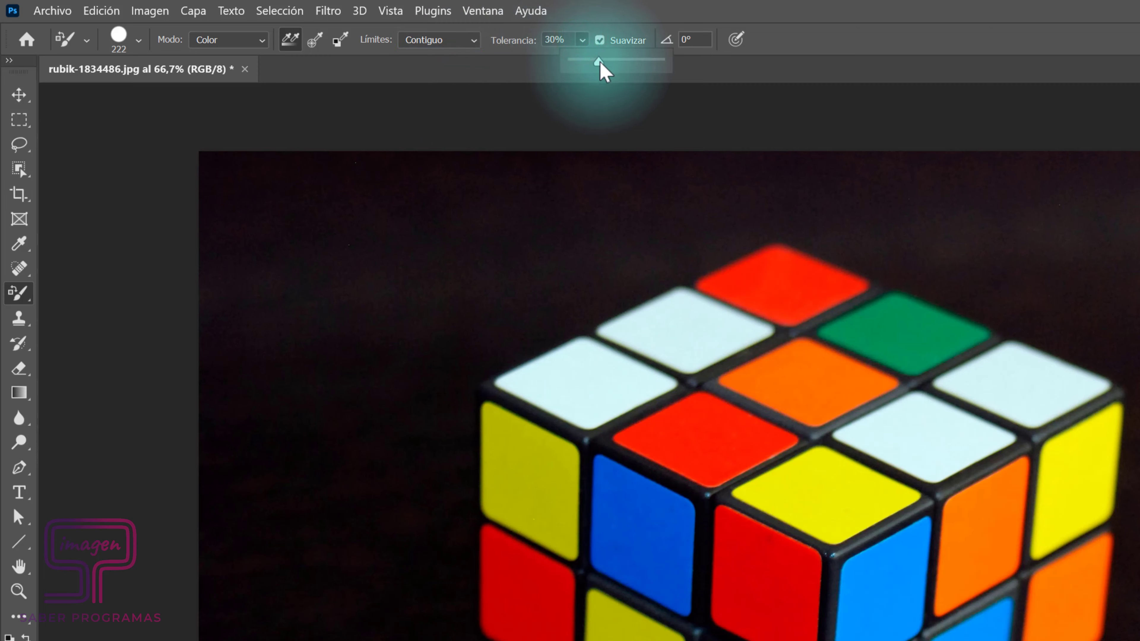
{"action": "left_click_drag", "start_coordinate": [599, 62], "coordinate": [620, 64]}
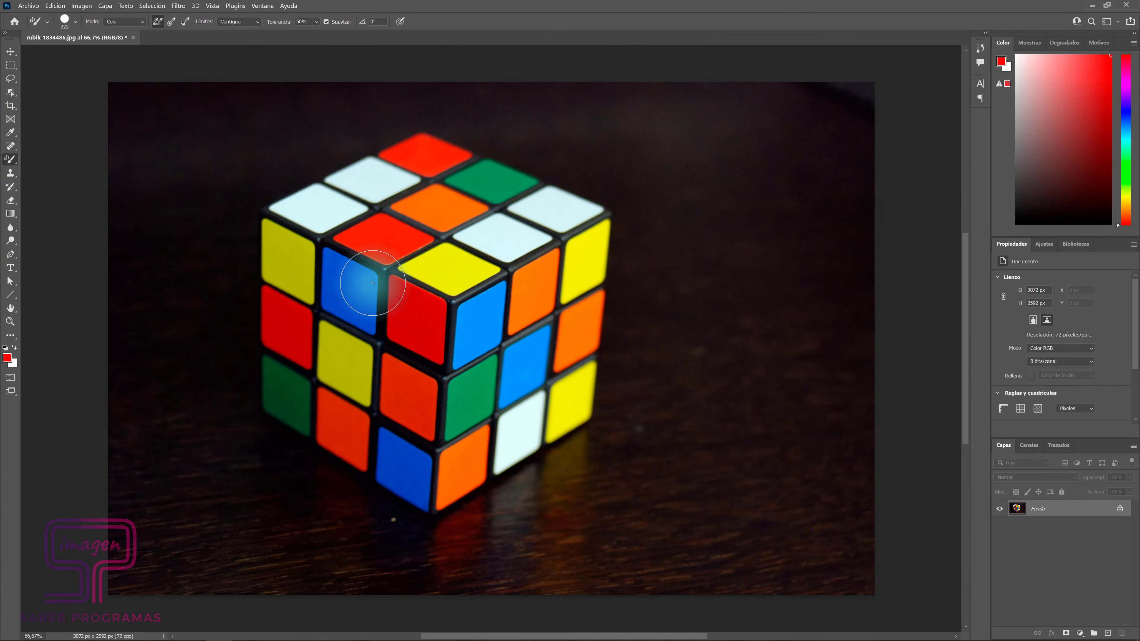
Sample the cube's red as the paint colour and duplicate the background photo as Capa 1.
{"action": "key", "text": "i"}
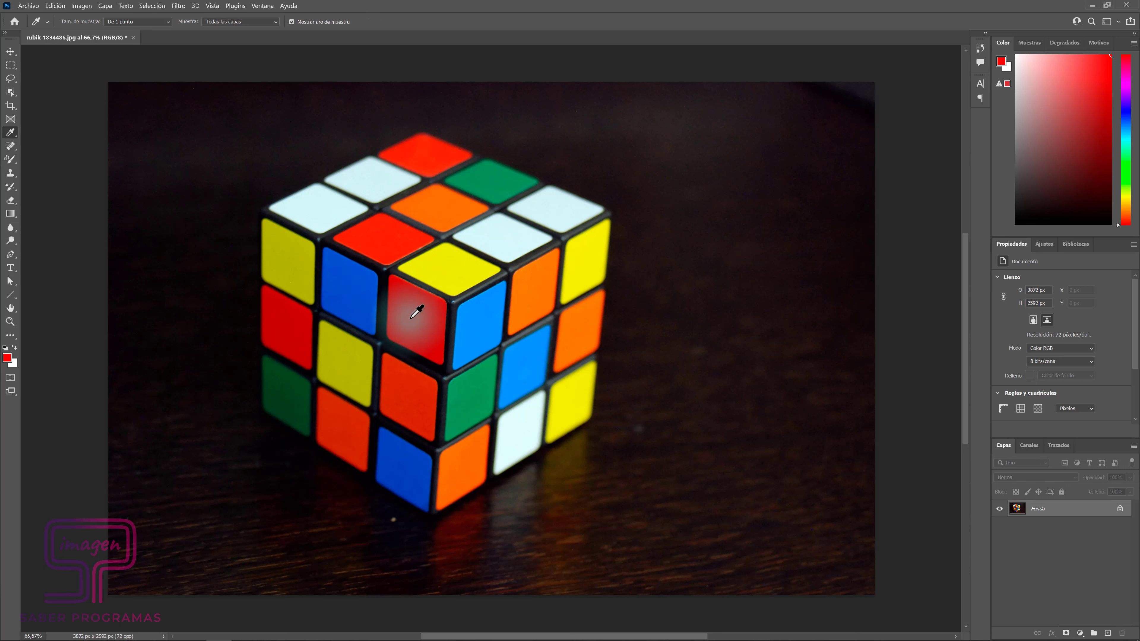
{"action": "left_click", "coordinate": [412, 319]}
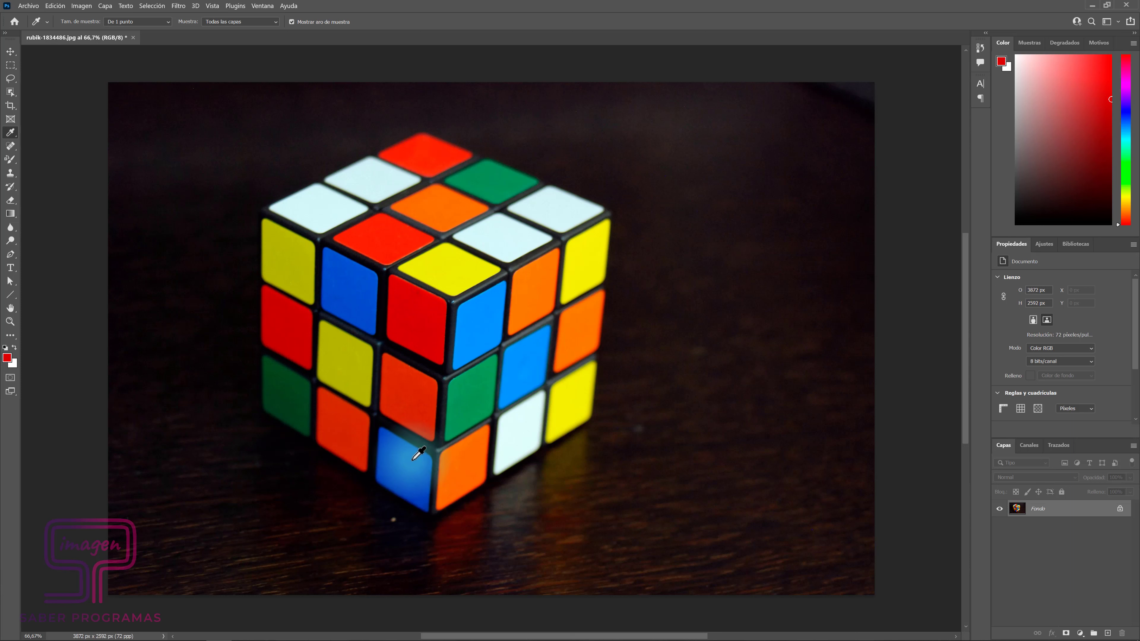
{"action": "key", "text": "b"}
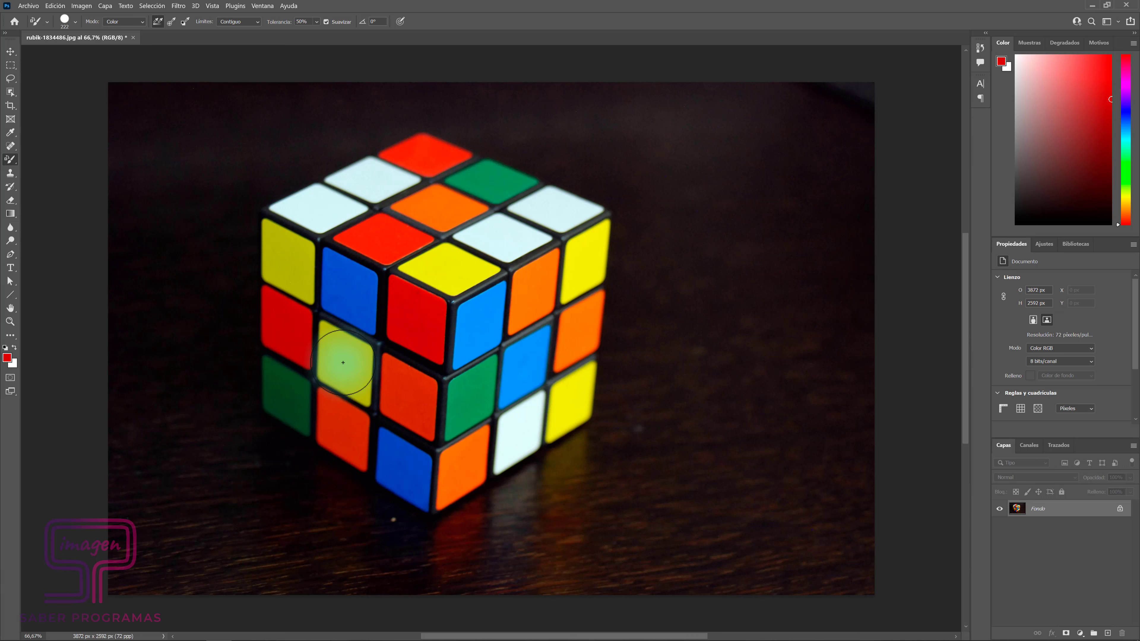
{"action": "key", "text": "ctrl+j"}
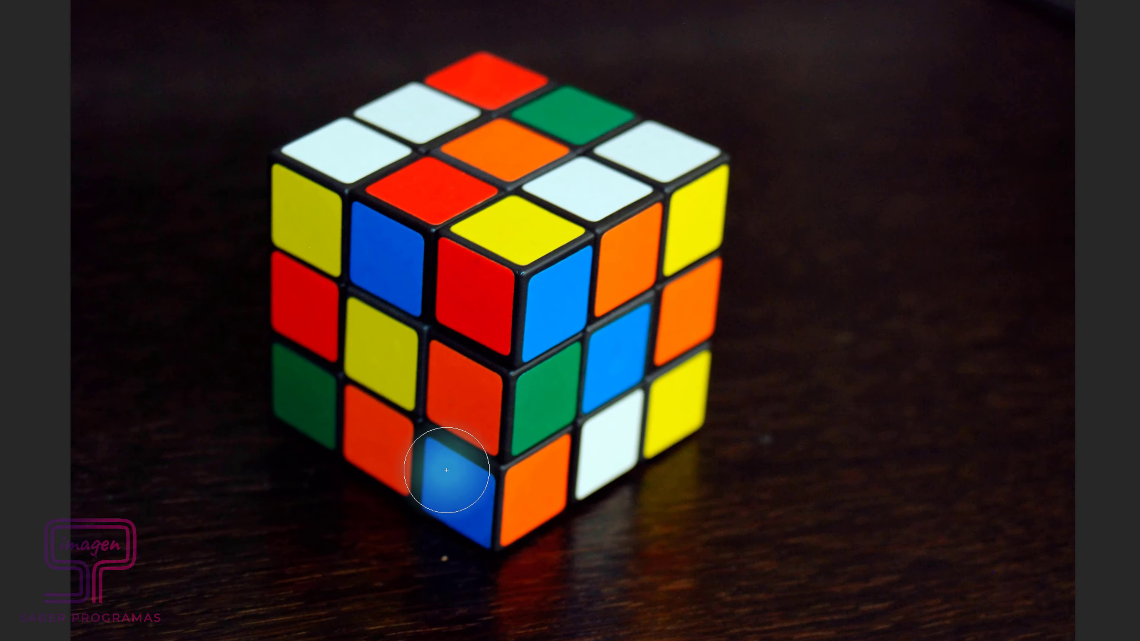
Paint the left face's bottom blue, lower-left green and upper blue stickers red, undoing a stray yellow stroke.
{"action": "left_click", "coordinate": [447, 470]}
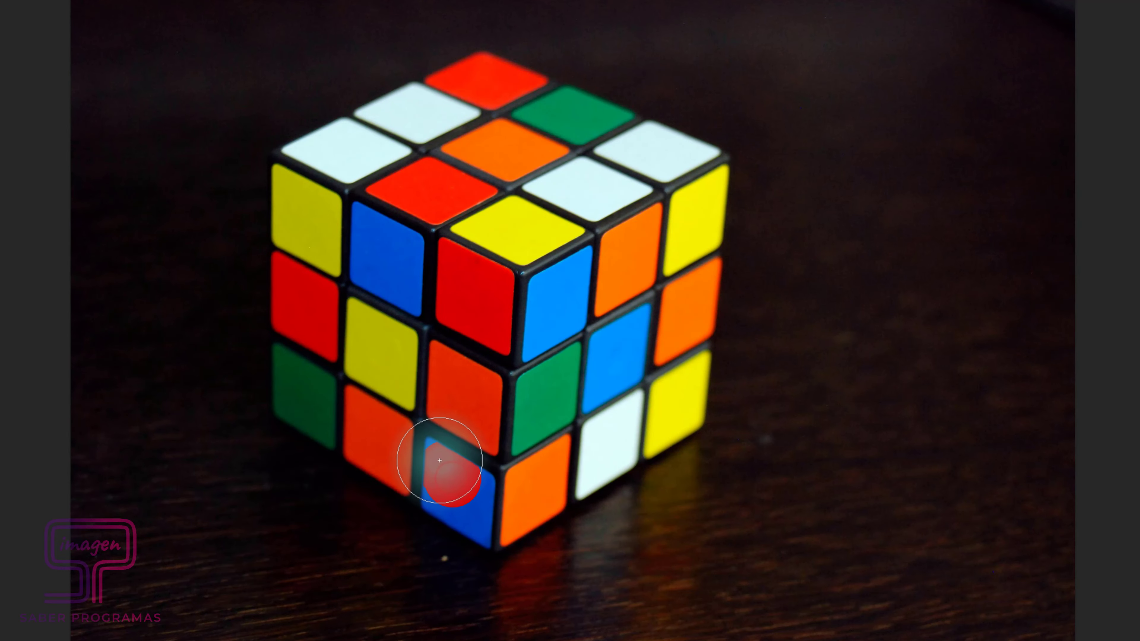
{"action": "mouse_move", "coordinate": [447, 470]}
{"action": "left_mouse_down"}
{"action": "mouse_move", "coordinate": [443, 498]}
{"action": "mouse_move", "coordinate": [481, 485]}
{"action": "mouse_move", "coordinate": [462, 475]}
{"action": "left_mouse_up"}
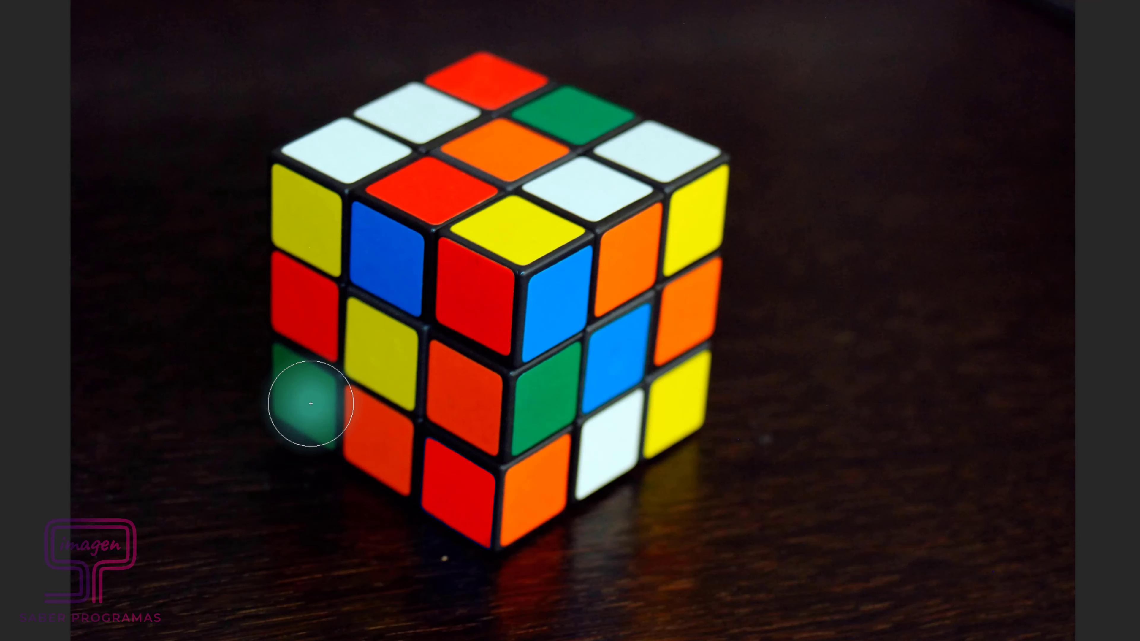
{"action": "mouse_move", "coordinate": [309, 401]}
{"action": "left_mouse_down"}
{"action": "mouse_move", "coordinate": [304, 381]}
{"action": "mouse_move", "coordinate": [285, 372]}
{"action": "mouse_move", "coordinate": [312, 420]}
{"action": "mouse_move", "coordinate": [331, 415]}
{"action": "mouse_move", "coordinate": [257, 382]}
{"action": "mouse_move", "coordinate": [282, 385]}
{"action": "left_mouse_up"}
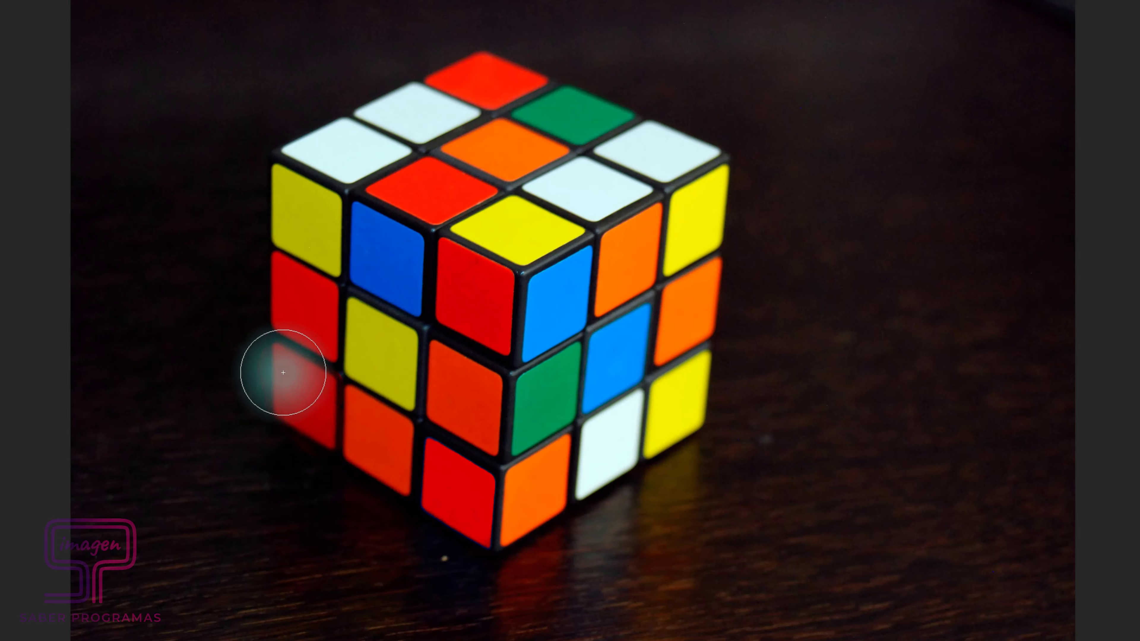
{"action": "mouse_move", "coordinate": [382, 256]}
{"action": "left_mouse_down"}
{"action": "mouse_move", "coordinate": [369, 224]}
{"action": "mouse_move", "coordinate": [404, 302]}
{"action": "left_mouse_up"}
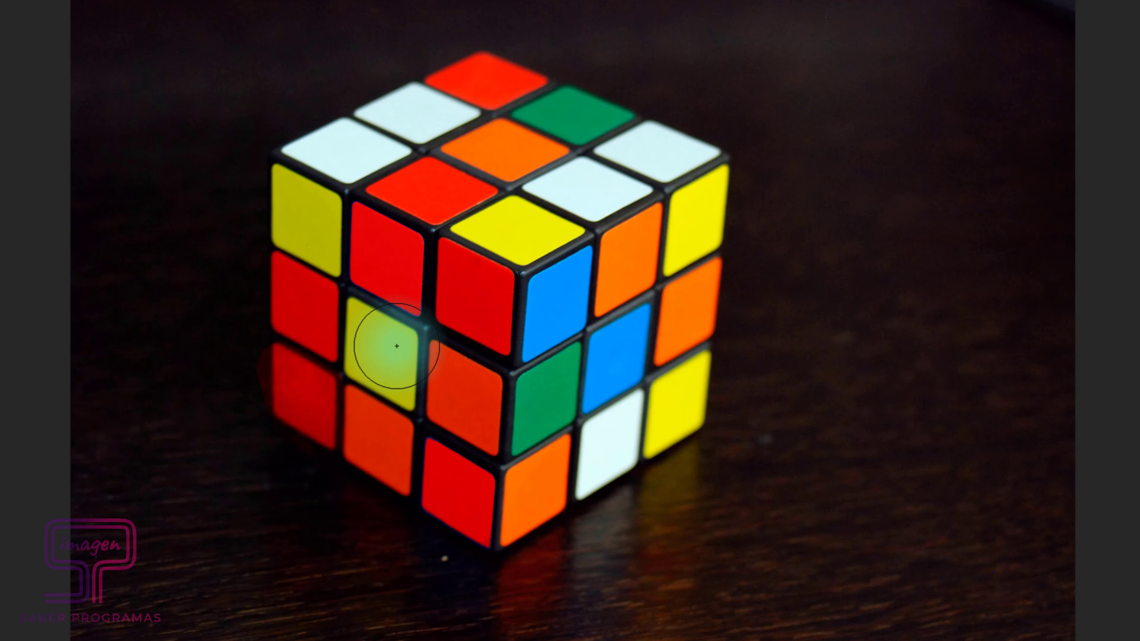
{"action": "mouse_move", "coordinate": [397, 346]}
{"action": "left_mouse_down"}
{"action": "mouse_move", "coordinate": [387, 382]}
{"action": "mouse_move", "coordinate": [357, 323]}
{"action": "mouse_move", "coordinate": [396, 333]}
{"action": "left_mouse_up"}
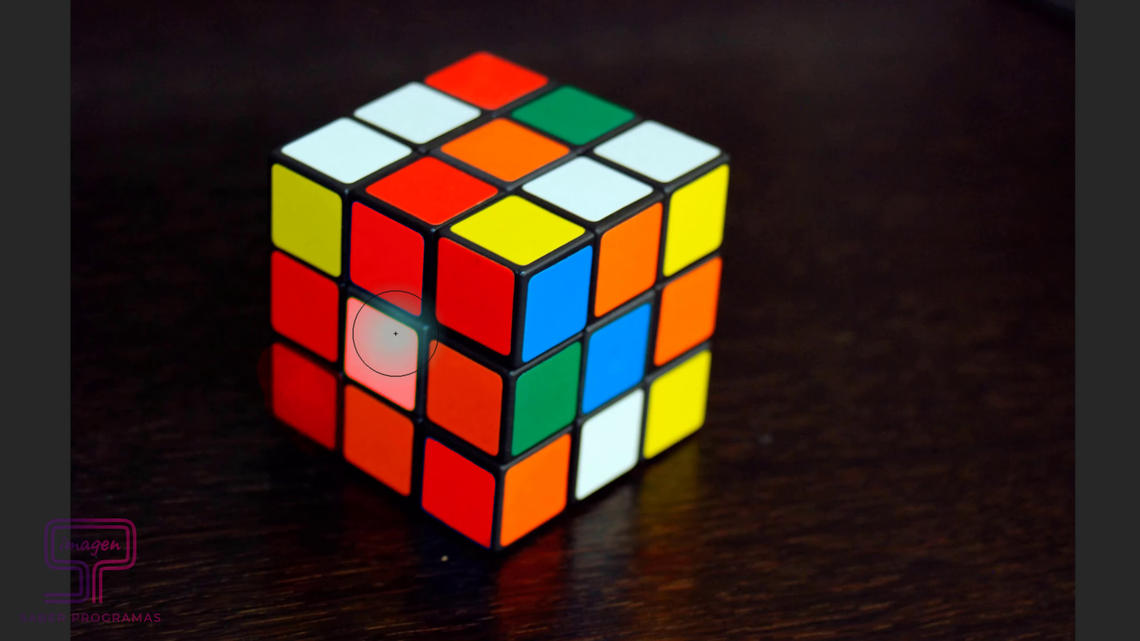
{"action": "key", "text": "ctrl+z"}
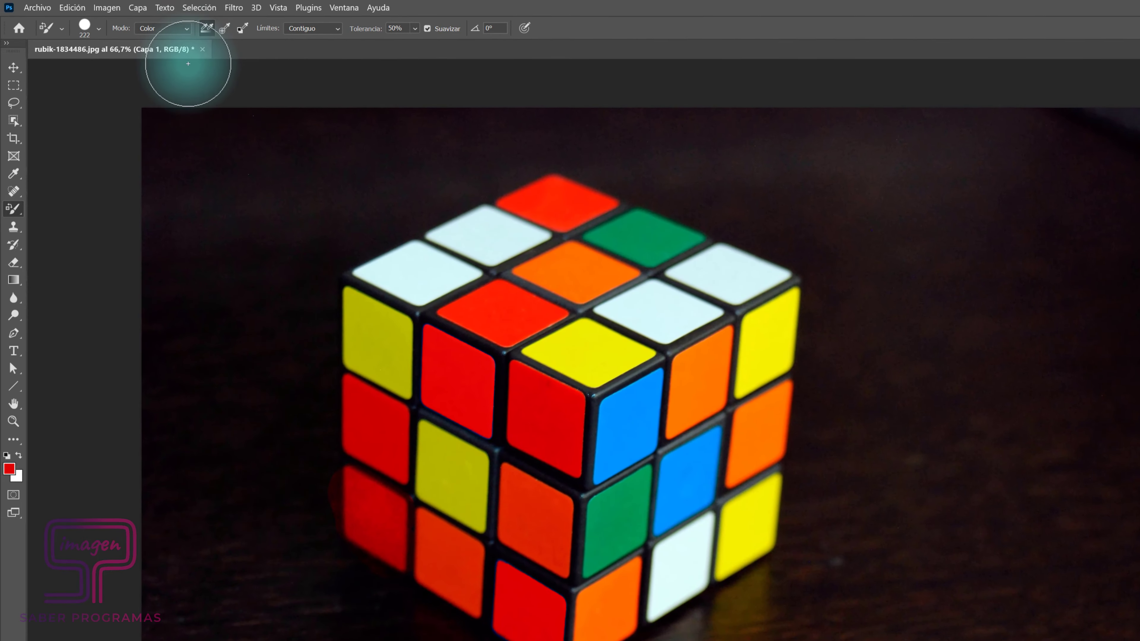
In Luminosidad mode, darken the middle and upper-left yellow left-face stickers to dark olive.
{"action": "left_click", "coordinate": [176, 28]}
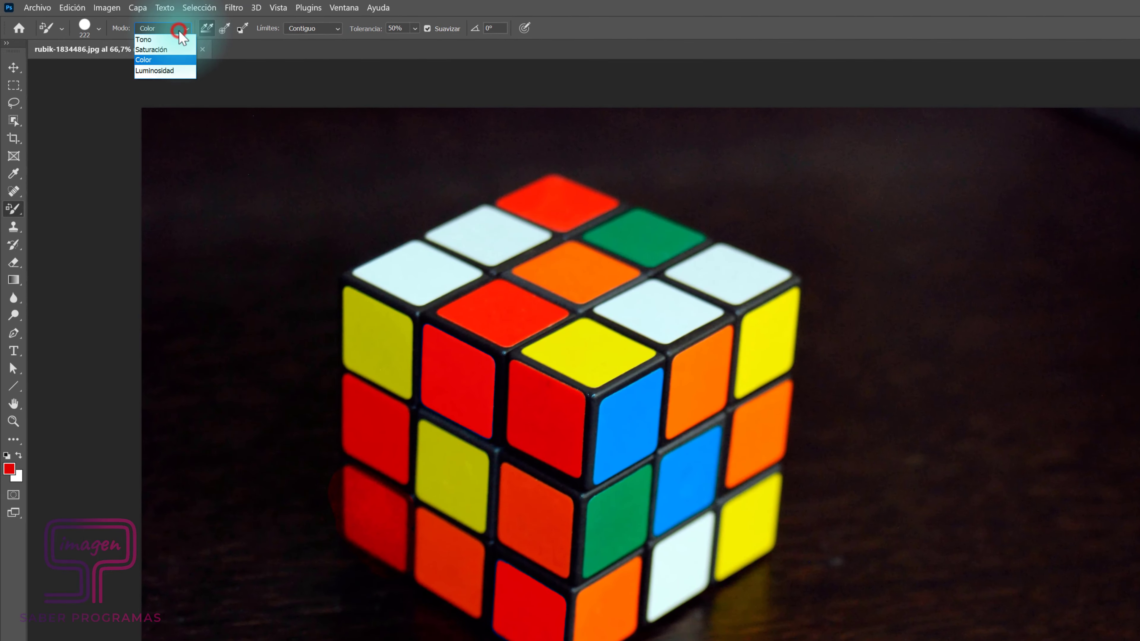
{"action": "left_click", "coordinate": [175, 72]}
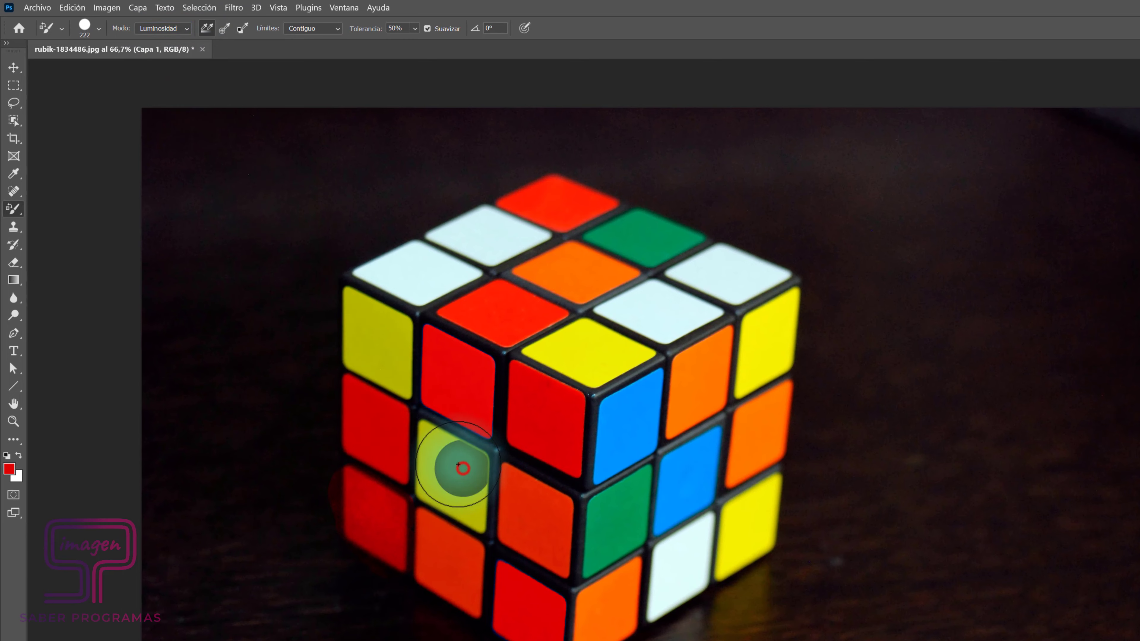
{"action": "left_click_drag", "start_coordinate": [463, 469], "coordinate": [441, 482]}
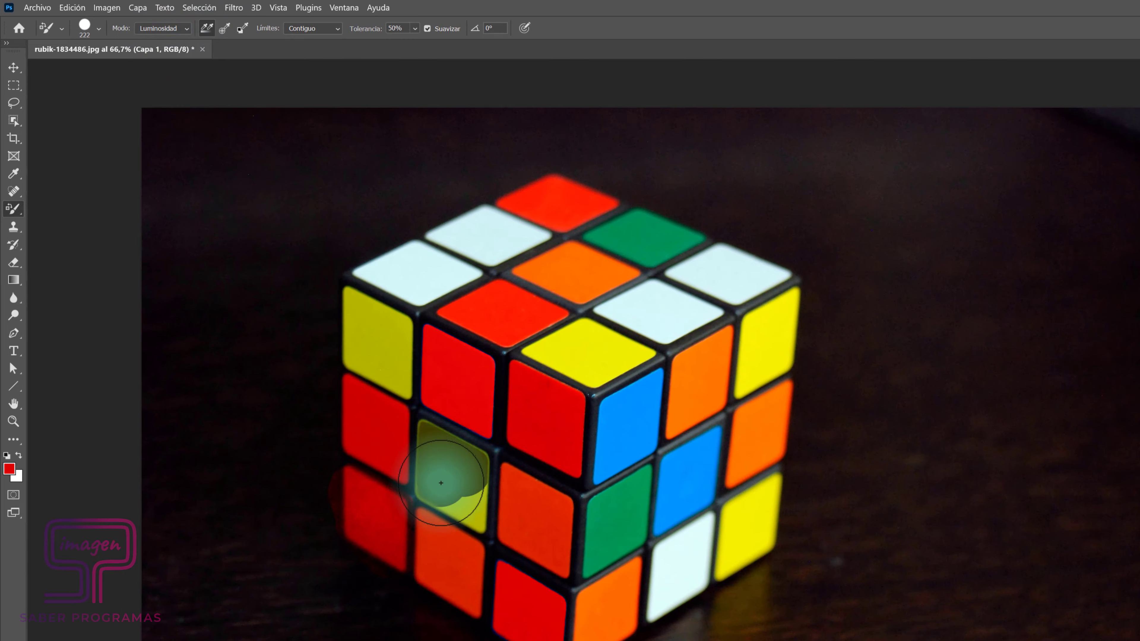
{"action": "left_click_drag", "start_coordinate": [440, 483], "coordinate": [457, 471]}
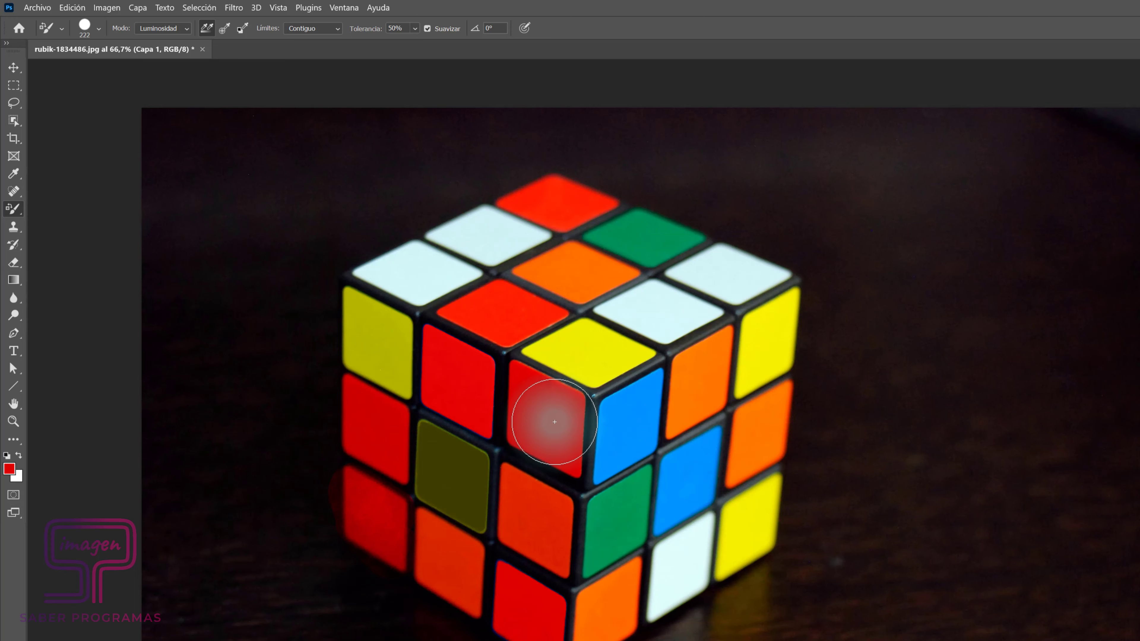
{"action": "mouse_move", "coordinate": [381, 382]}
{"action": "left_mouse_down"}
{"action": "mouse_move", "coordinate": [363, 349]}
{"action": "mouse_move", "coordinate": [400, 363]}
{"action": "left_mouse_up"}
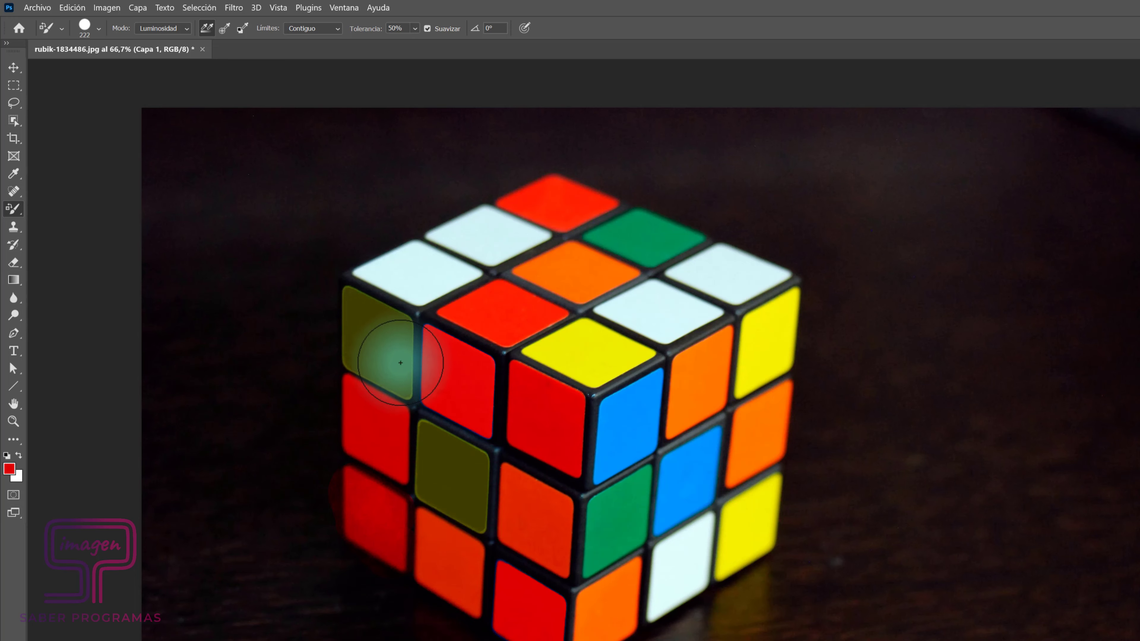
{"action": "left_click", "coordinate": [162, 31]}
Return to Color mode and repaint the olive and green-tinted left-face stickers red.
{"action": "left_click", "coordinate": [160, 60]}
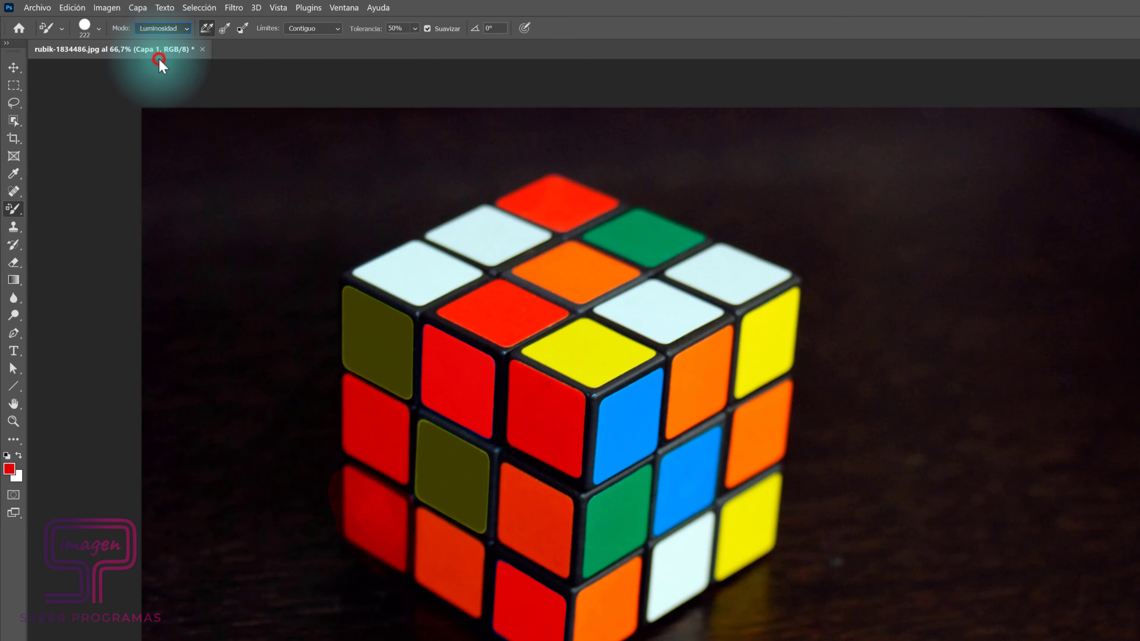
{"action": "mouse_move", "coordinate": [382, 446]}
{"action": "left_mouse_down"}
{"action": "mouse_move", "coordinate": [458, 458]}
{"action": "mouse_move", "coordinate": [438, 444]}
{"action": "left_mouse_up"}
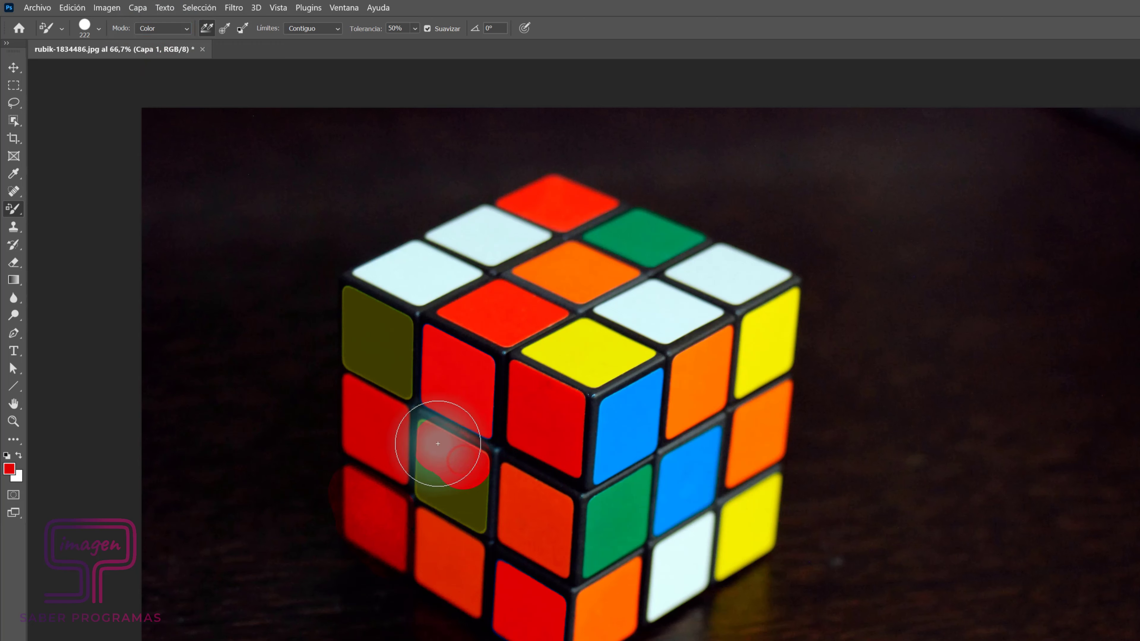
{"action": "mouse_move", "coordinate": [443, 482]}
{"action": "left_mouse_down"}
{"action": "mouse_move", "coordinate": [458, 509]}
{"action": "mouse_move", "coordinate": [471, 502]}
{"action": "mouse_move", "coordinate": [477, 482]}
{"action": "mouse_move", "coordinate": [428, 407]}
{"action": "mouse_move", "coordinate": [363, 353]}
{"action": "mouse_move", "coordinate": [356, 311]}
{"action": "mouse_move", "coordinate": [390, 326]}
{"action": "mouse_move", "coordinate": [415, 402]}
{"action": "left_mouse_up"}
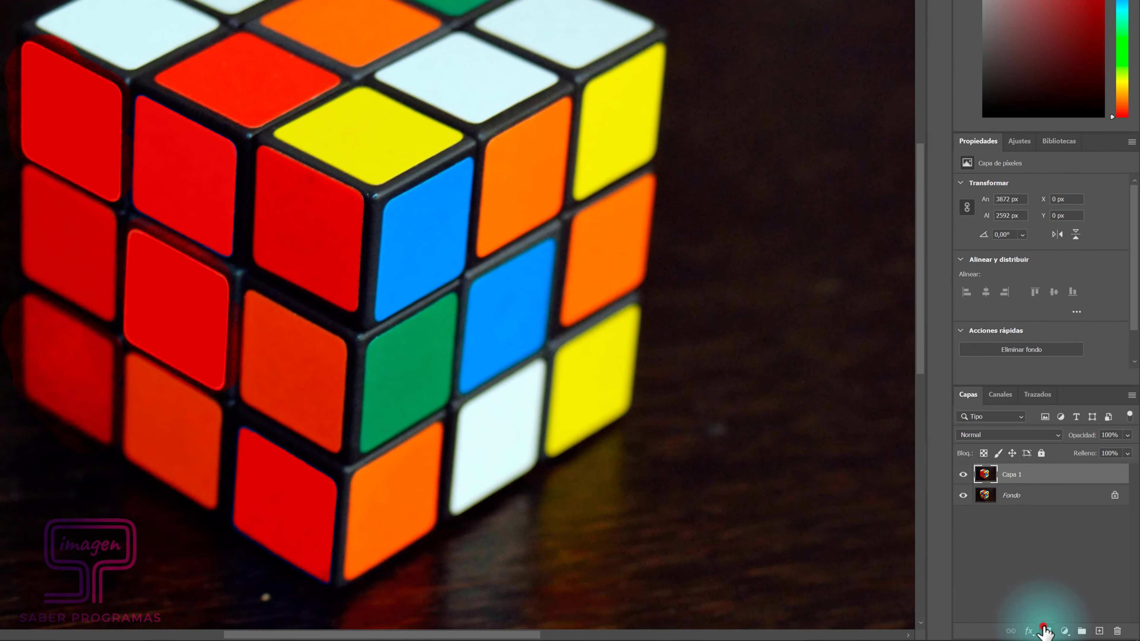
Add a layer mask to Capa 1 and switch to a small plain Brush.
{"action": "left_click", "coordinate": [1044, 631]}
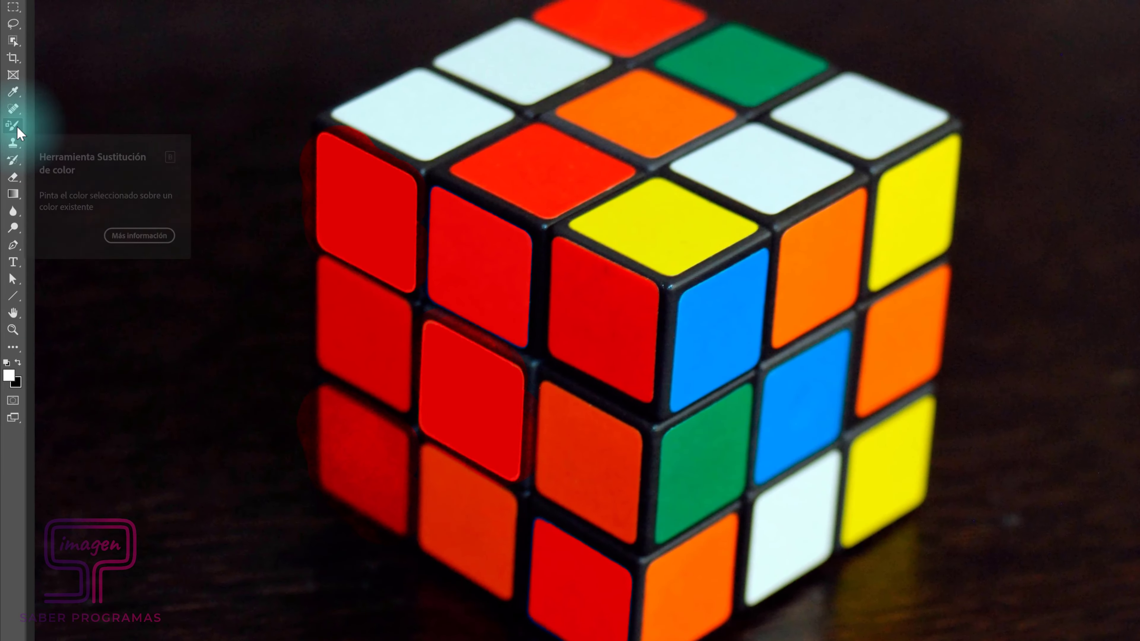
{"action": "right_click", "coordinate": [17, 127]}
{"action": "left_click", "coordinate": [49, 127]}
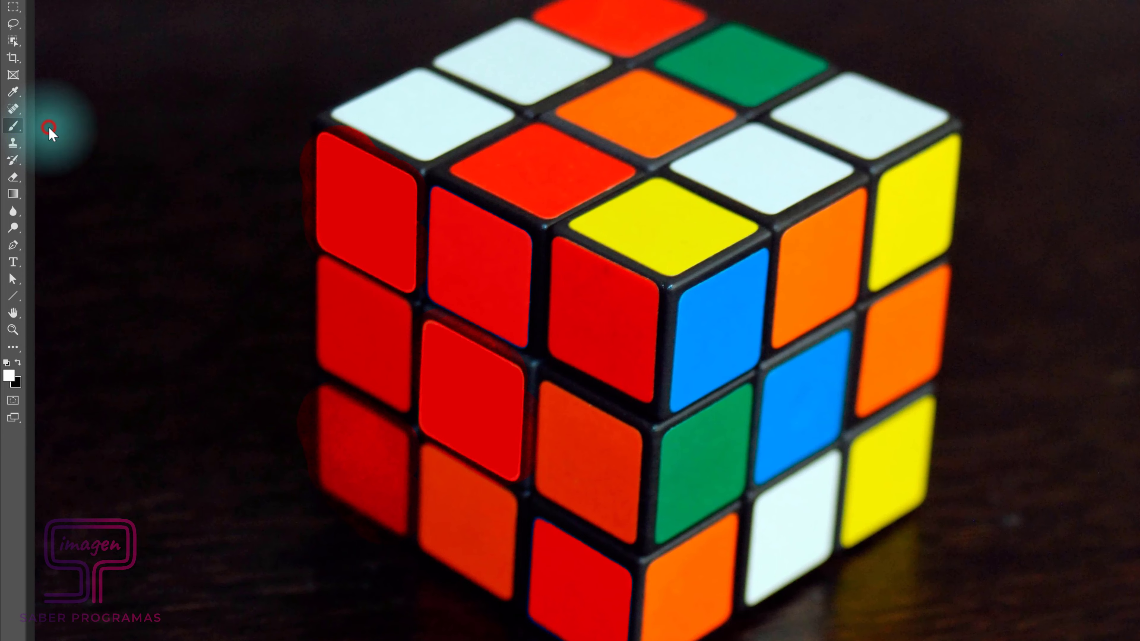
{"action": "right_click", "coordinate": [415, 318], "text": "alt"}
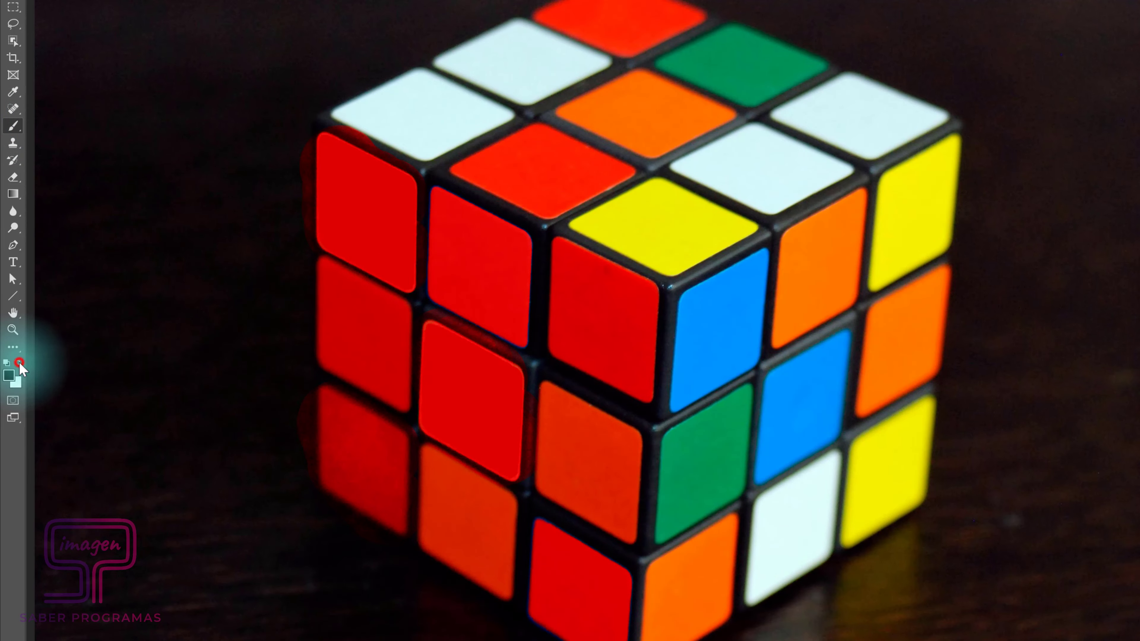
{"action": "scroll", "coordinate": [436, 315], "scroll_direction": "up", "scroll_amount": 3}
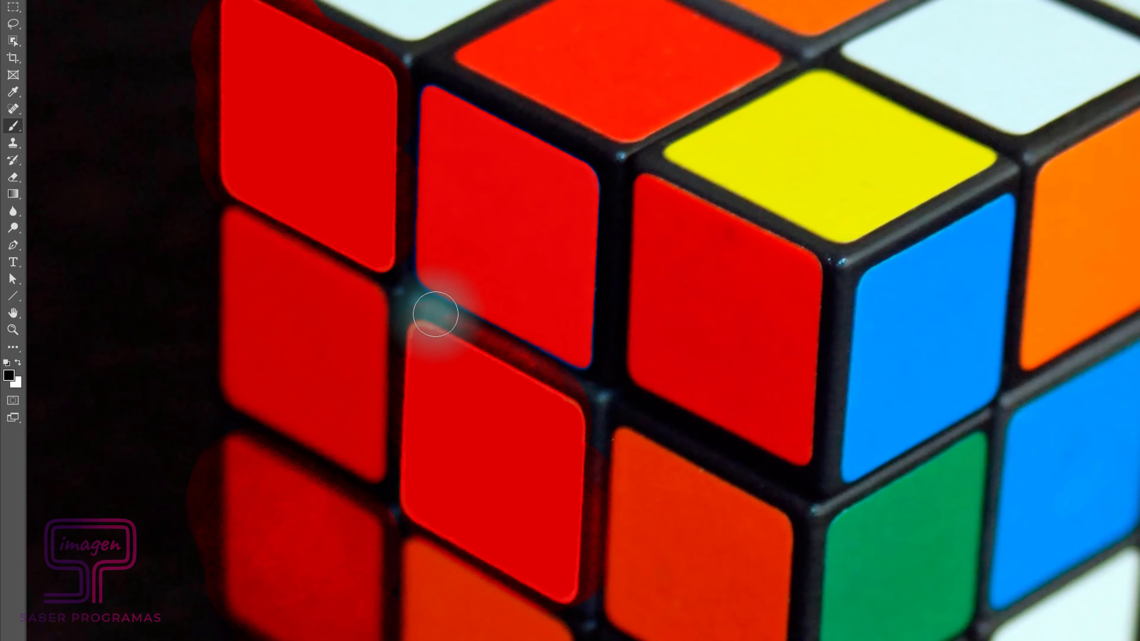
{"action": "right_click", "coordinate": [430, 309], "text": "alt"}
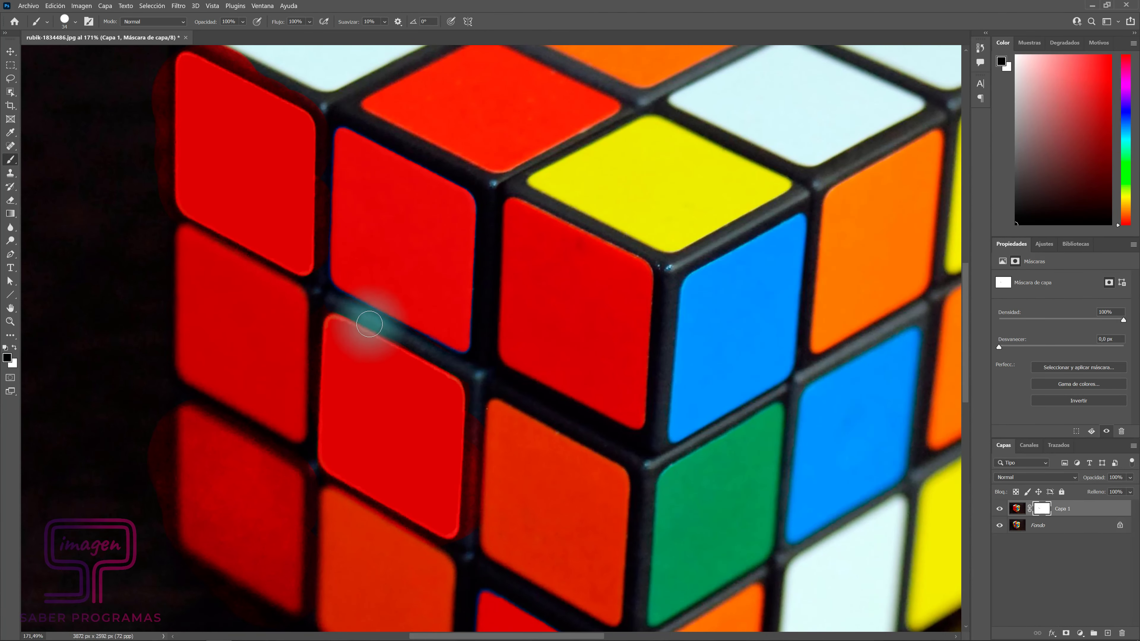
Paint the mask along sticker gaps and edges to clear red spill, swapping colours to restore over-masked areas.
{"action": "left_click", "coordinate": [325, 117]}
{"action": "left_click", "coordinate": [319, 277], "text": "shift"}
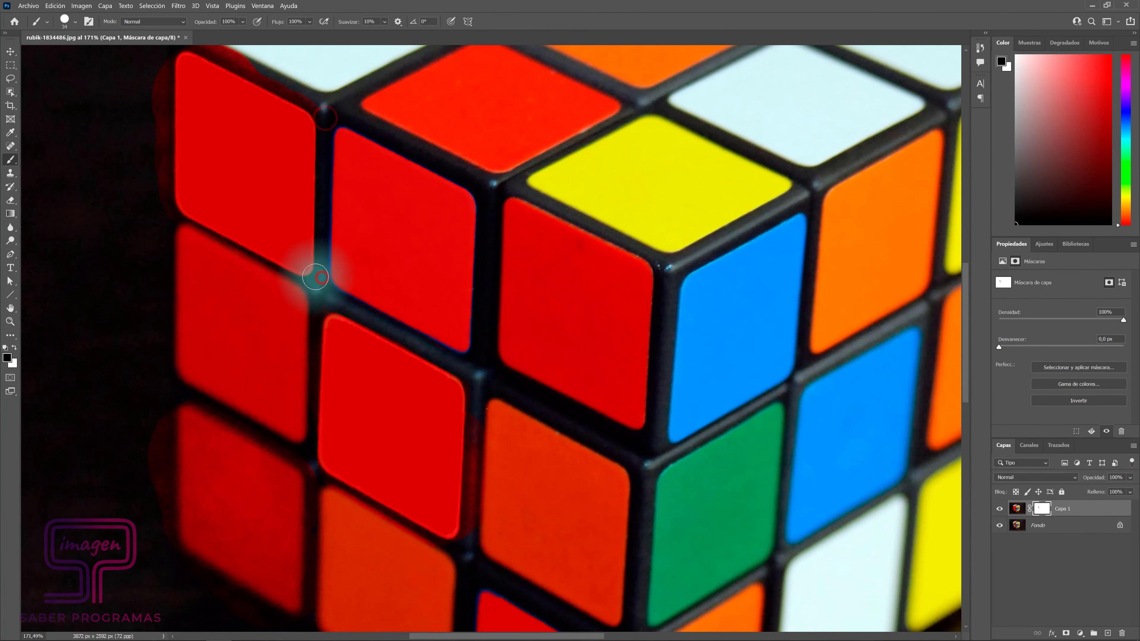
{"action": "mouse_move", "coordinate": [310, 117]}
{"action": "left_mouse_down"}
{"action": "mouse_move", "coordinate": [210, 90]}
{"action": "mouse_move", "coordinate": [221, 79]}
{"action": "left_mouse_up"}
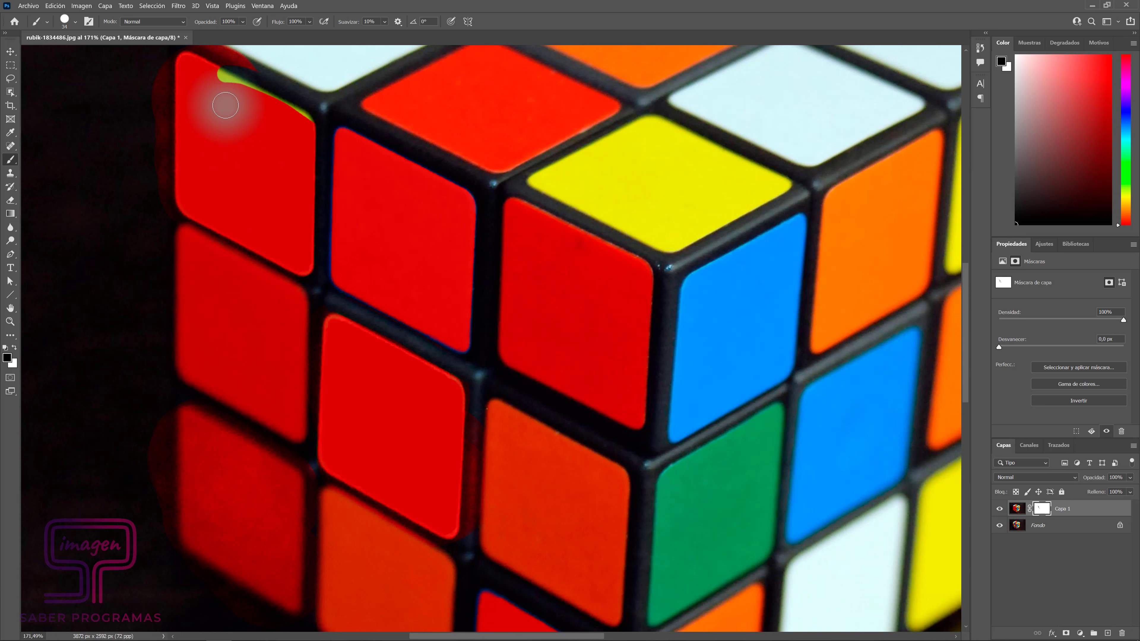
{"action": "key", "text": "x"}
{"action": "mouse_move", "coordinate": [225, 105]}
{"action": "left_mouse_down"}
{"action": "mouse_move", "coordinate": [218, 76]}
{"action": "mouse_move", "coordinate": [306, 121]}
{"action": "mouse_move", "coordinate": [288, 175]}
{"action": "left_mouse_up"}
{"action": "key", "text": "ctrl+0"}
{"action": "key", "text": "x"}
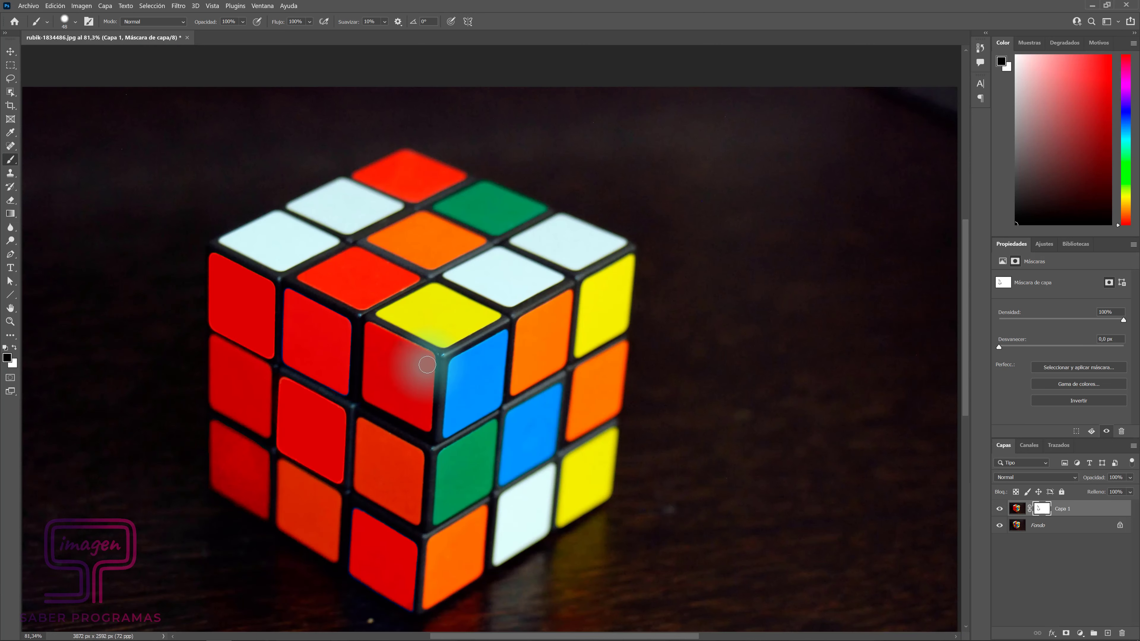
{"action": "left_click_drag", "start_coordinate": [407, 353], "coordinate": [349, 319]}
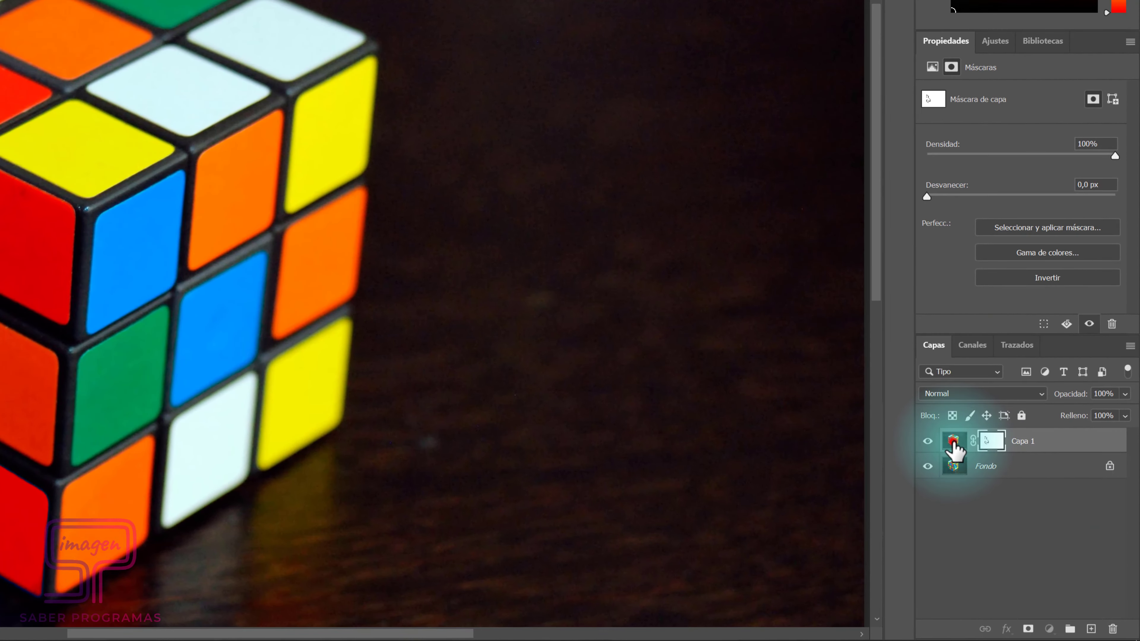
Target Capa 1's pixels and reselect the Color Replacement tool with a trial stroke.
{"action": "left_click", "coordinate": [953, 443]}
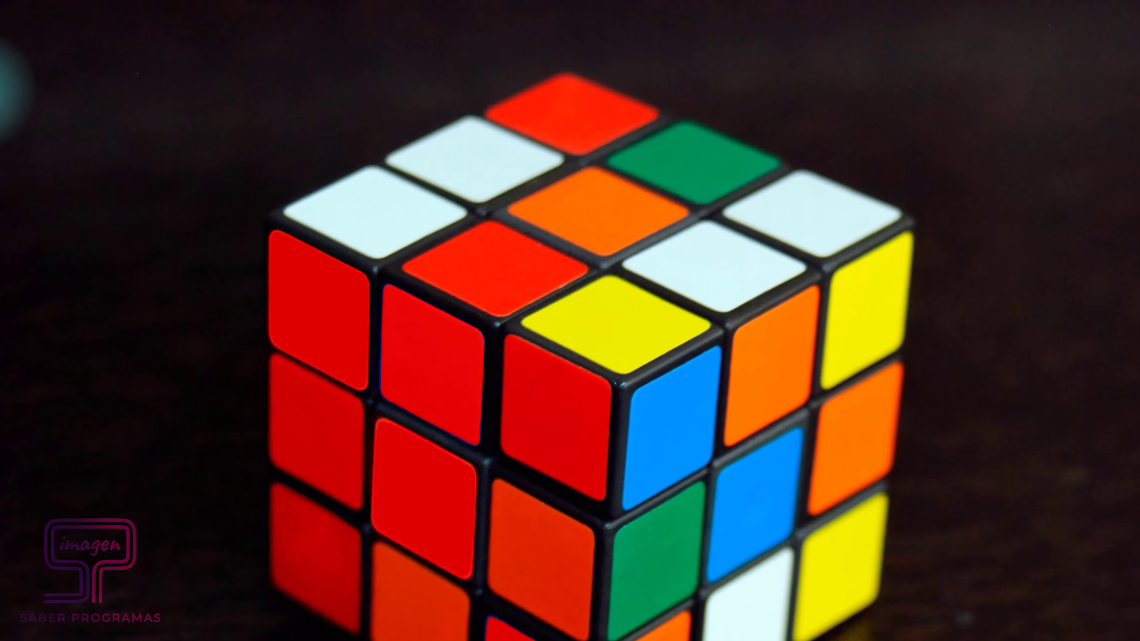
{"action": "left_click", "coordinate": [93, 134]}
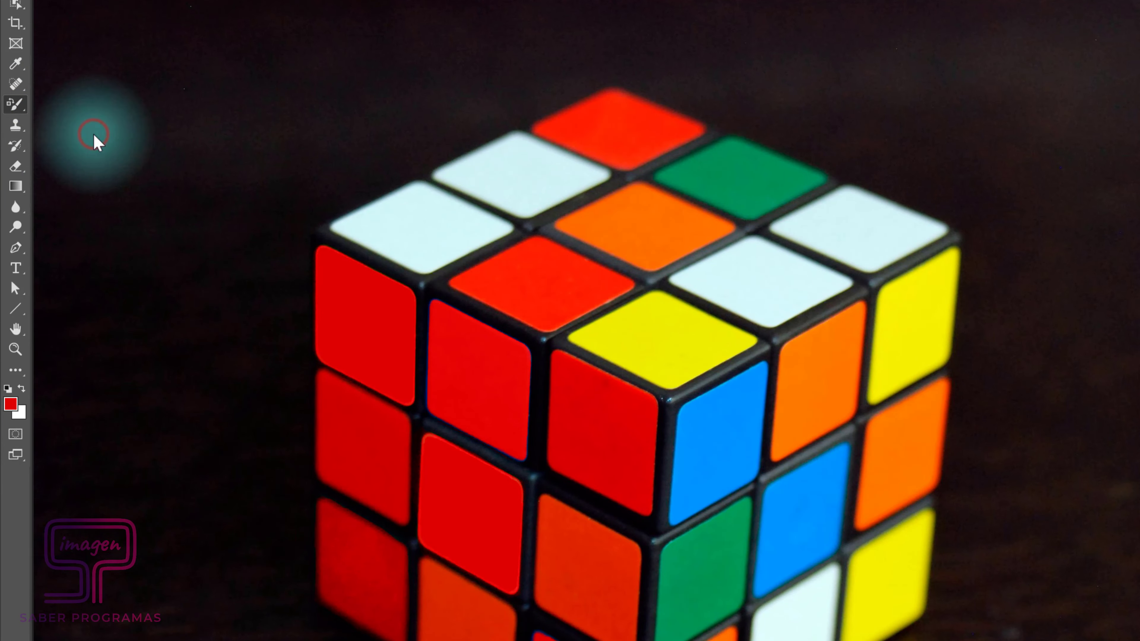
{"action": "left_click", "coordinate": [469, 230]}
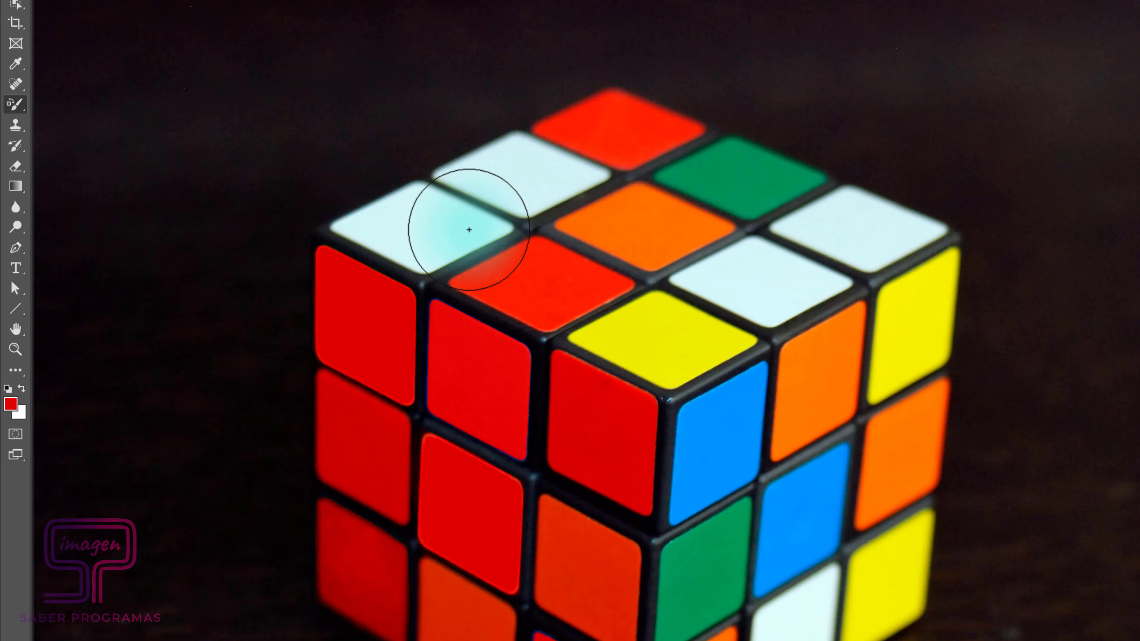
{"action": "mouse_move", "coordinate": [470, 230]}
{"action": "left_mouse_down"}
{"action": "mouse_move", "coordinate": [500, 203]}
{"action": "mouse_move", "coordinate": [421, 238]}
{"action": "left_mouse_up"}
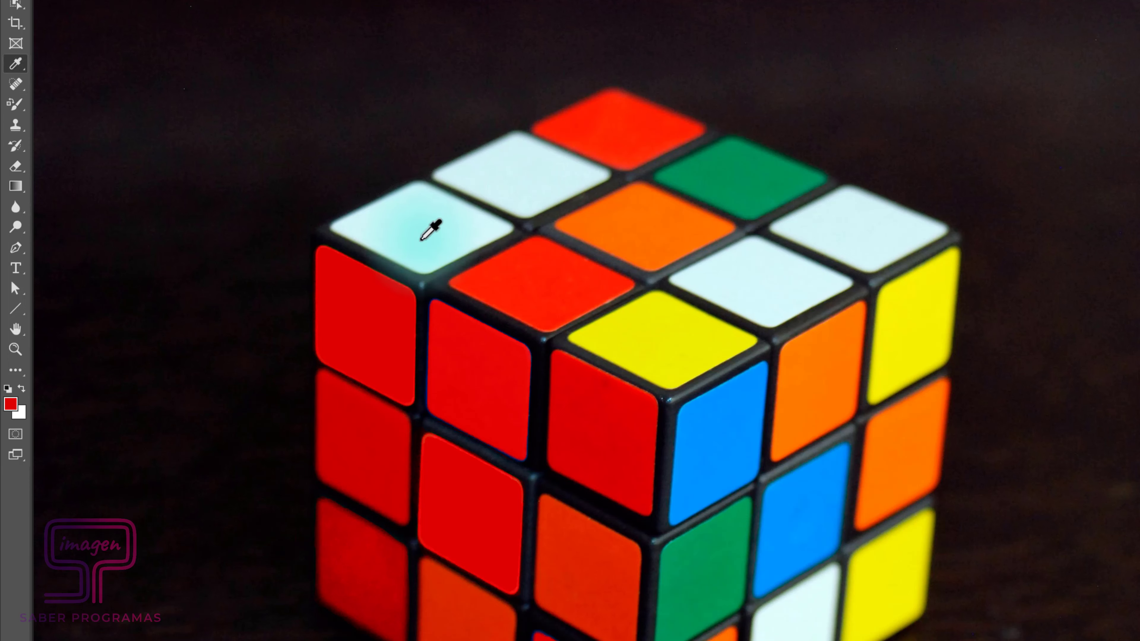
Sample the pale white-blue from a top sticker, test it on the red top sticker, and undo.
{"action": "key", "text": "i"}
{"action": "left_click", "coordinate": [420, 242]}
{"action": "key", "text": "b"}
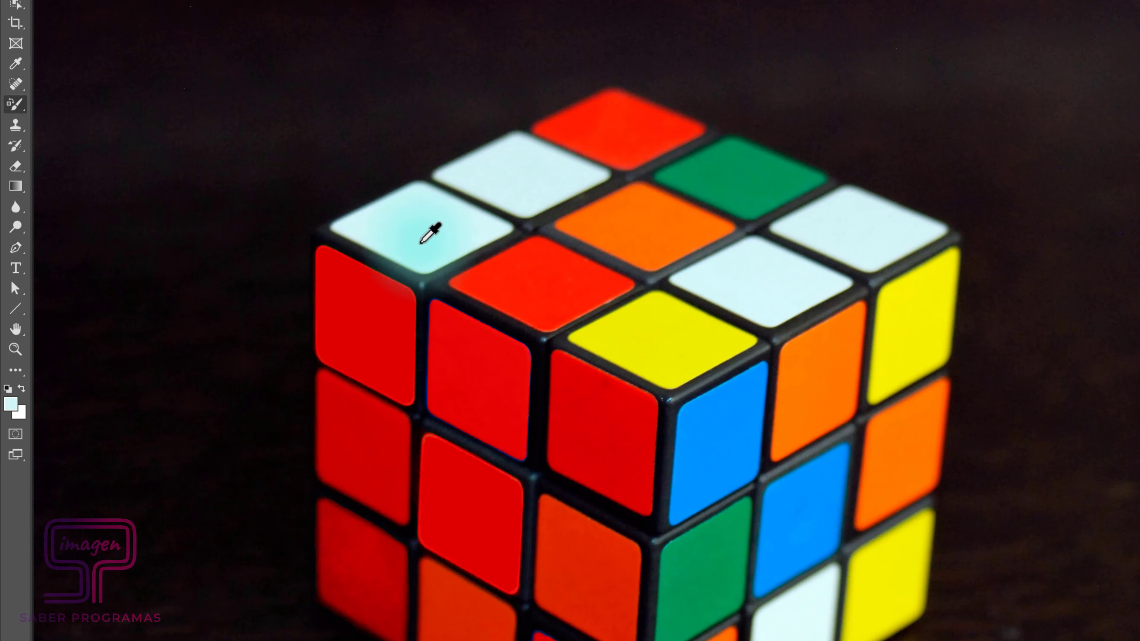
{"action": "left_click", "coordinate": [539, 263]}
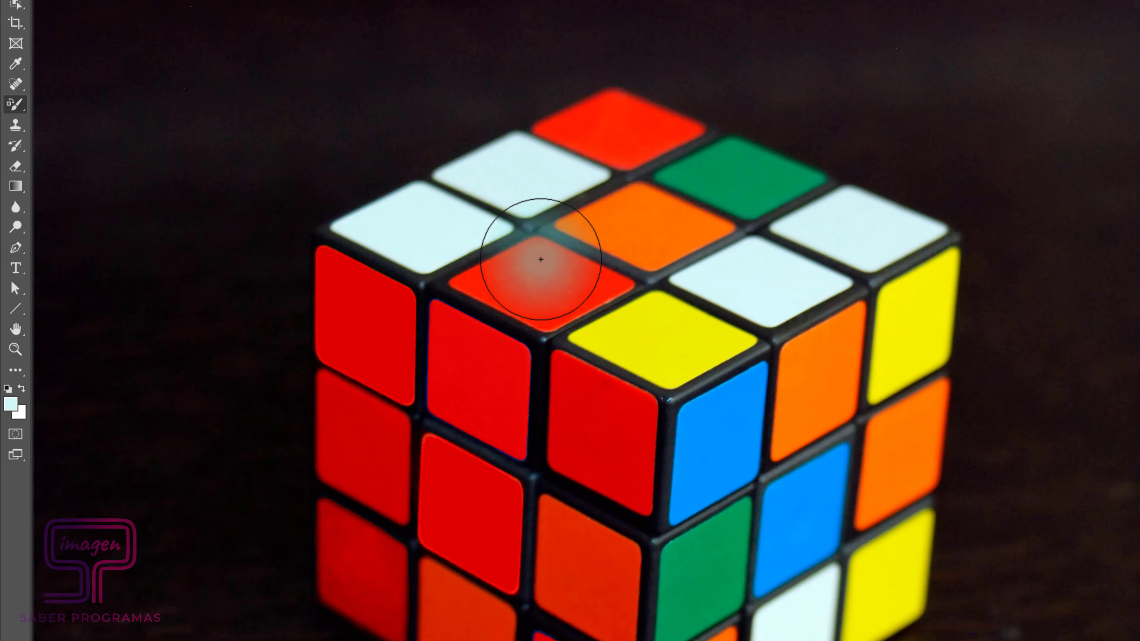
{"action": "mouse_move", "coordinate": [552, 259]}
{"action": "left_mouse_down"}
{"action": "mouse_move", "coordinate": [468, 280]}
{"action": "mouse_move", "coordinate": [566, 275]}
{"action": "left_mouse_up"}
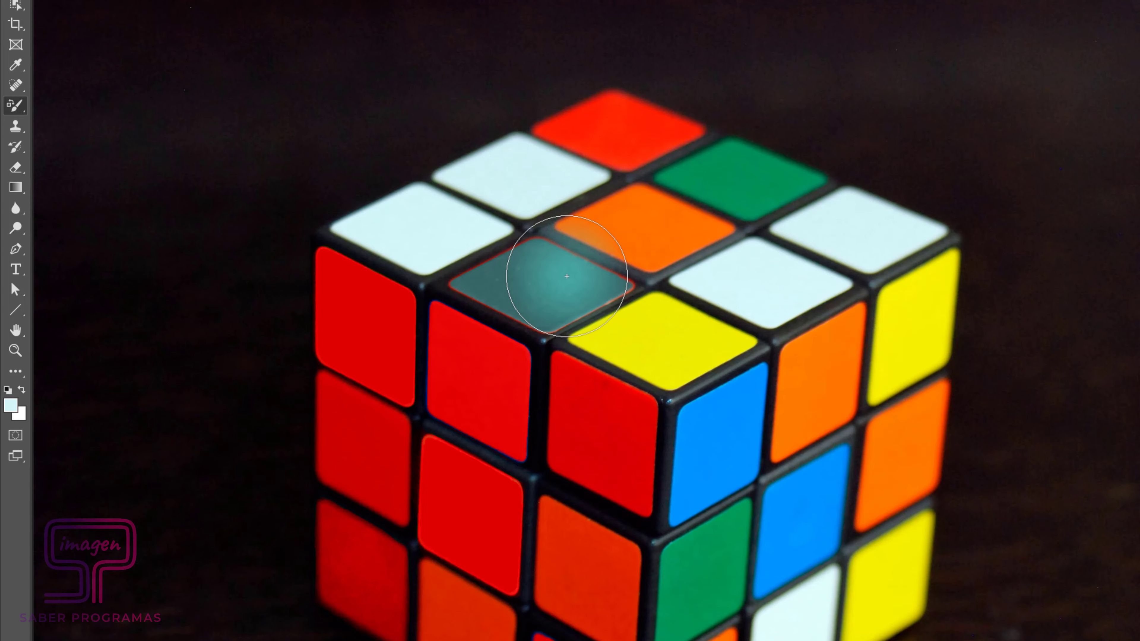
{"action": "key", "text": "ctrl+z"}
{"action": "left_click", "coordinate": [203, 33]}
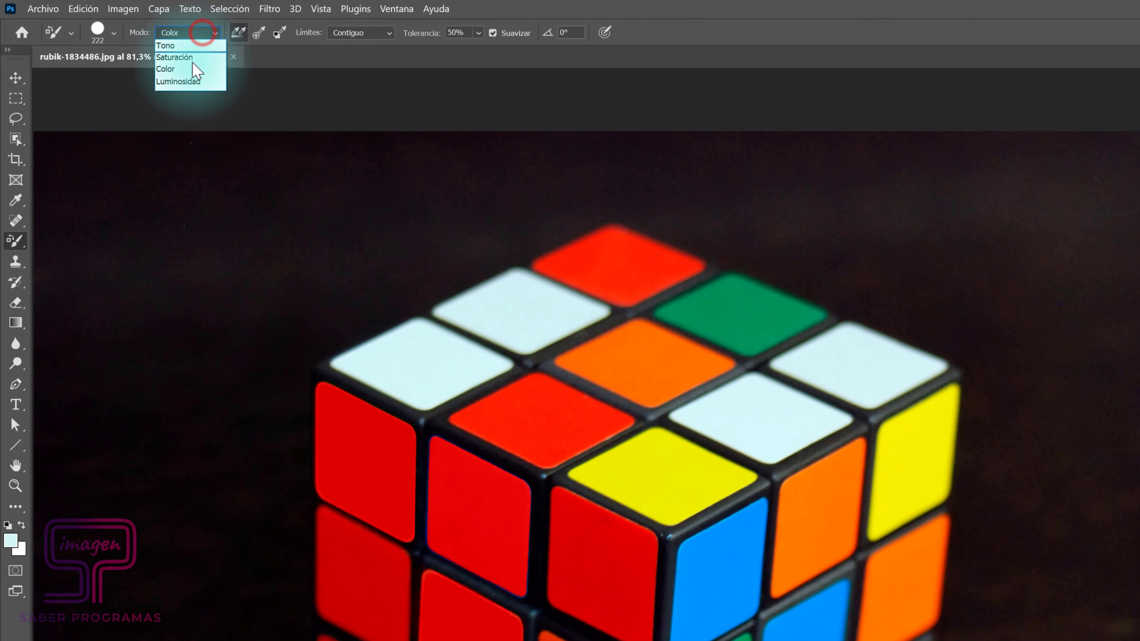
In Luminosidad mode, lighten the red, yellow, orange, green and back red top stickers to whitish.
{"action": "left_click", "coordinate": [193, 81]}
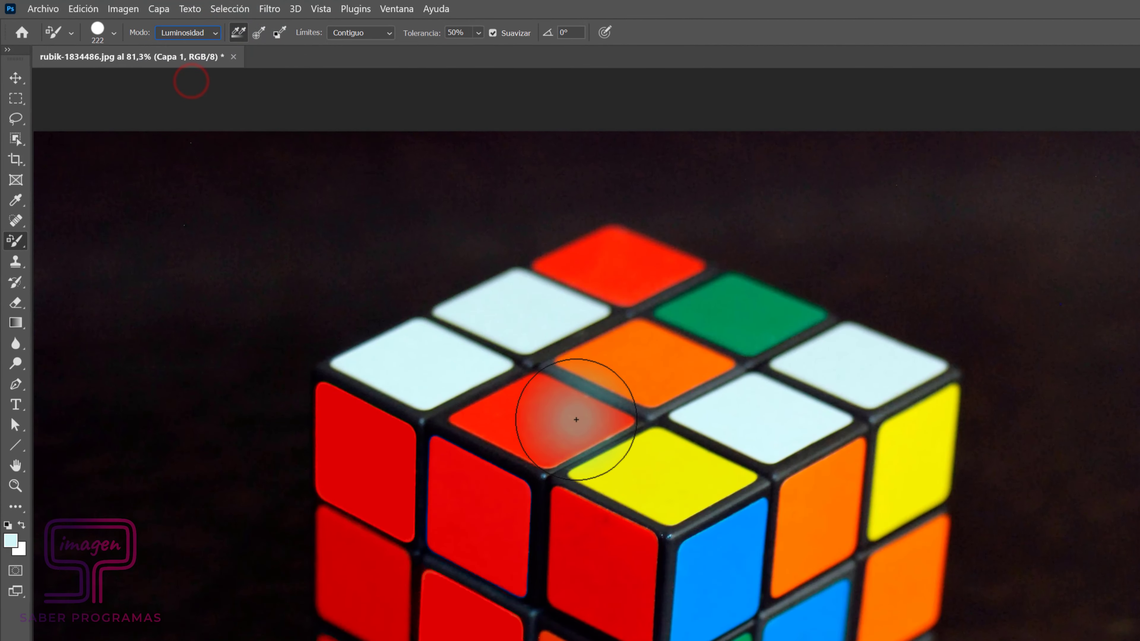
{"action": "mouse_move", "coordinate": [573, 420]}
{"action": "left_mouse_down"}
{"action": "mouse_move", "coordinate": [533, 400]}
{"action": "mouse_move", "coordinate": [466, 412]}
{"action": "mouse_move", "coordinate": [530, 453]}
{"action": "mouse_move", "coordinate": [619, 420]}
{"action": "left_mouse_up"}
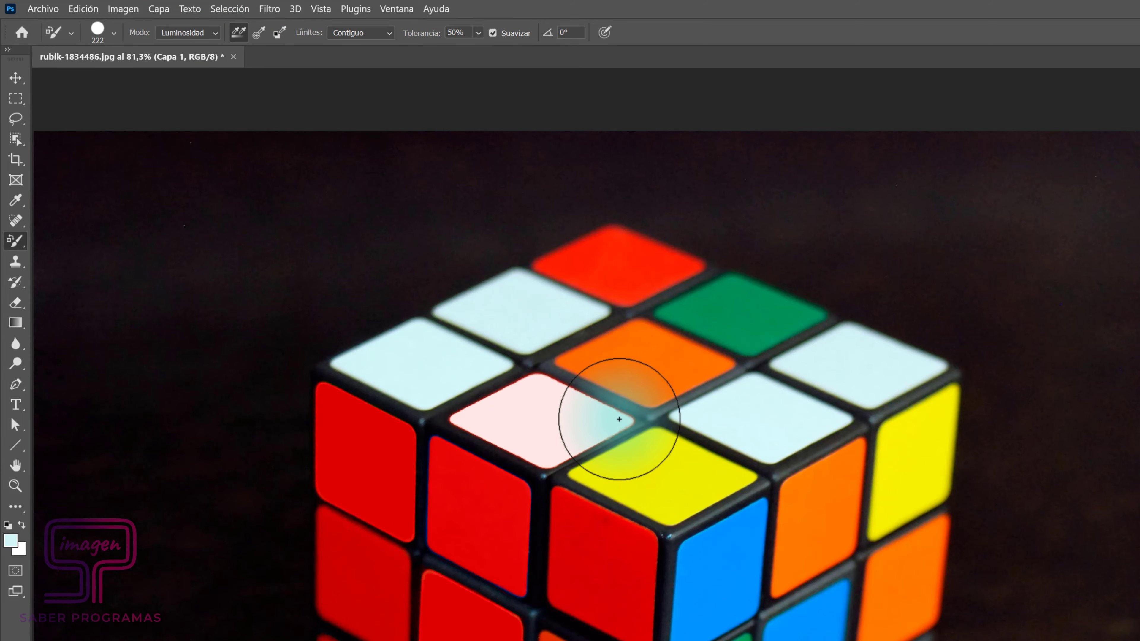
{"action": "left_click", "coordinate": [662, 461]}
{"action": "mouse_move", "coordinate": [671, 343]}
{"action": "left_mouse_down"}
{"action": "mouse_move", "coordinate": [637, 380]}
{"action": "mouse_move", "coordinate": [713, 305]}
{"action": "mouse_move", "coordinate": [803, 306]}
{"action": "left_mouse_up"}
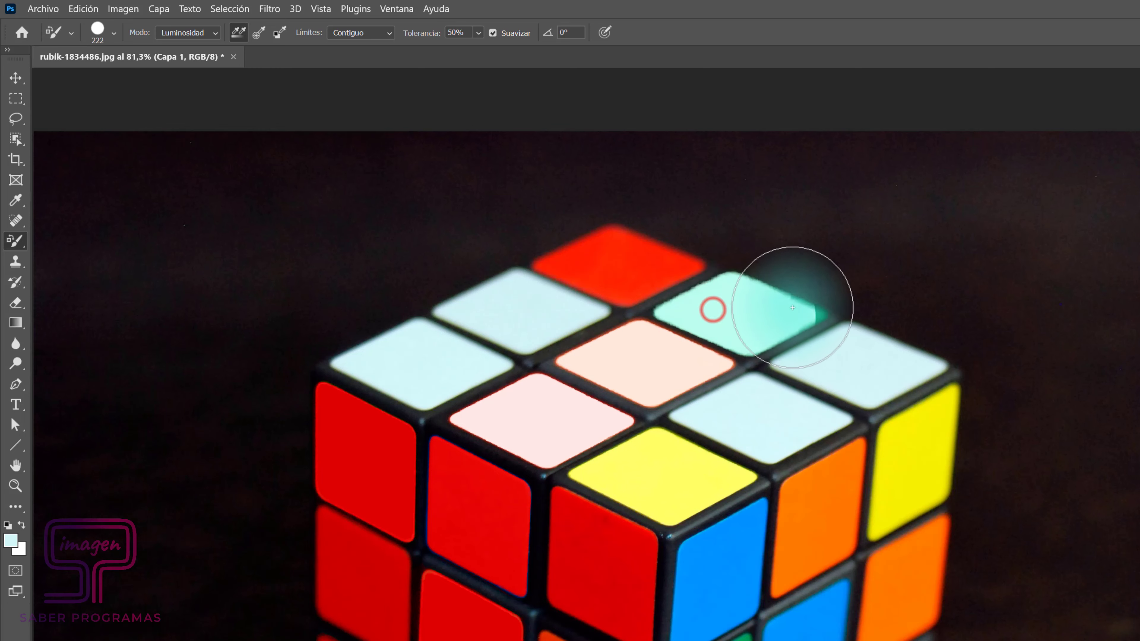
{"action": "mouse_move", "coordinate": [680, 269]}
{"action": "left_mouse_down"}
{"action": "mouse_move", "coordinate": [566, 249]}
{"action": "mouse_move", "coordinate": [674, 256]}
{"action": "left_mouse_up"}
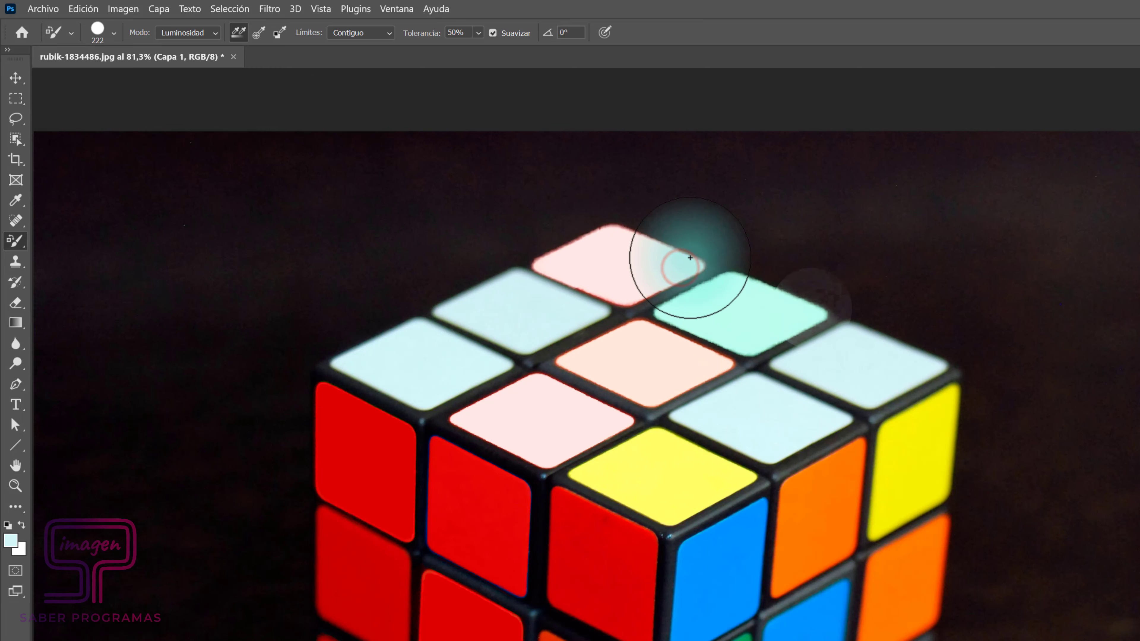
Switch back to Color mode and tint the lightened top stickers pale white-blue.
{"action": "left_click", "coordinate": [169, 34]}
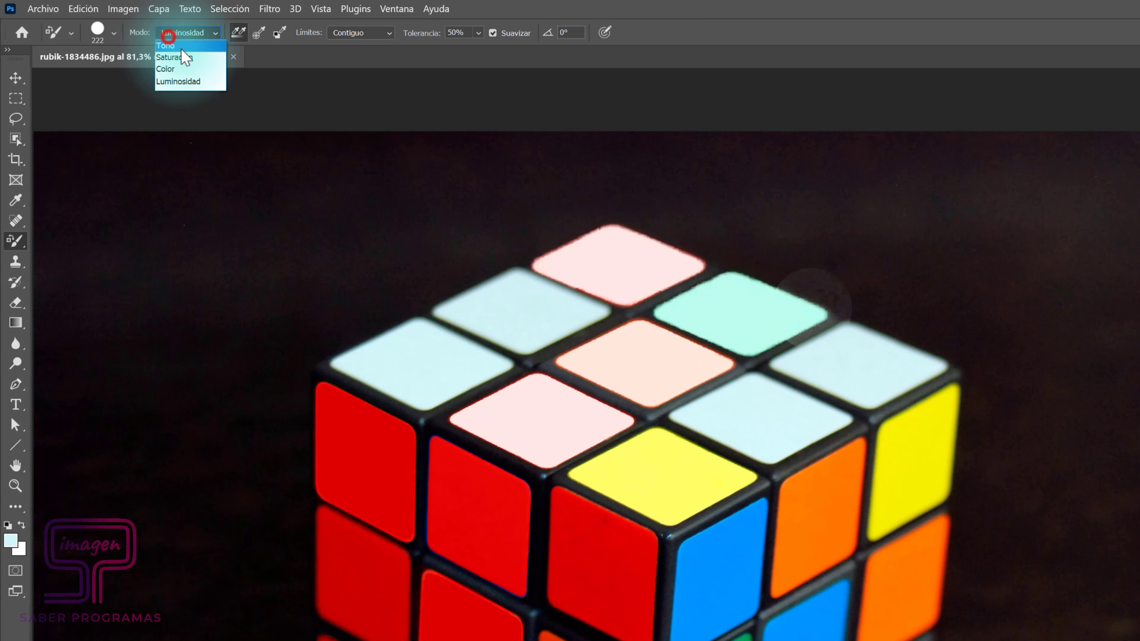
{"action": "left_click", "coordinate": [185, 71]}
{"action": "mouse_move", "coordinate": [566, 414]}
{"action": "left_mouse_down"}
{"action": "mouse_move", "coordinate": [539, 404]}
{"action": "mouse_move", "coordinate": [497, 430]}
{"action": "mouse_move", "coordinate": [552, 403]}
{"action": "mouse_move", "coordinate": [674, 492]}
{"action": "mouse_move", "coordinate": [641, 420]}
{"action": "mouse_move", "coordinate": [678, 337]}
{"action": "mouse_move", "coordinate": [728, 298]}
{"action": "mouse_move", "coordinate": [628, 272]}
{"action": "mouse_move", "coordinate": [637, 263]}
{"action": "mouse_move", "coordinate": [606, 334]}
{"action": "left_mouse_up"}
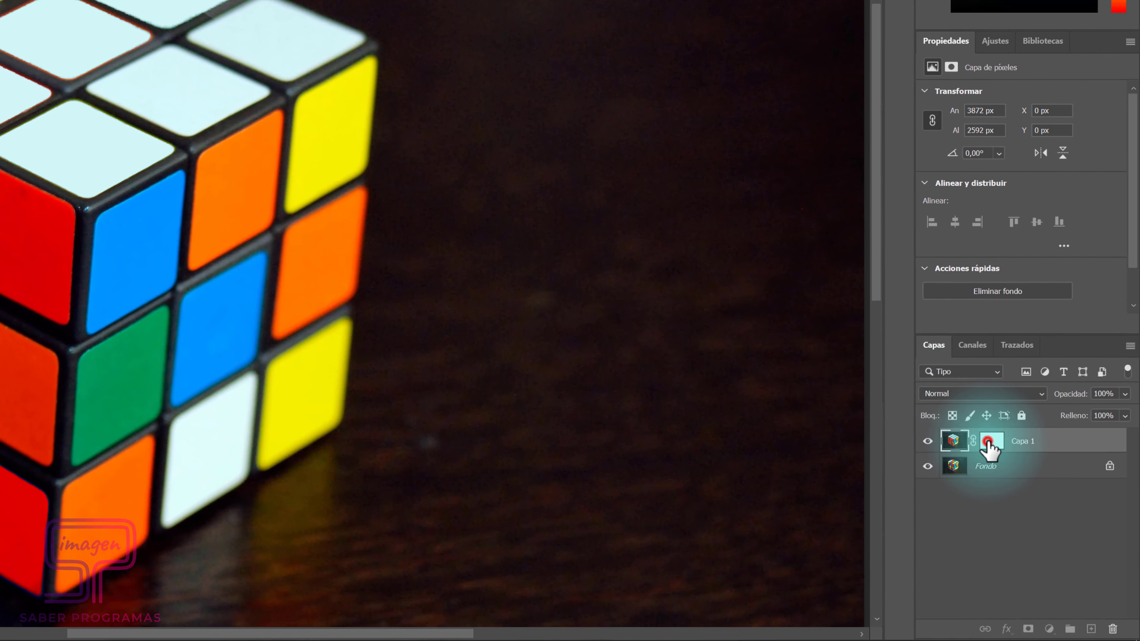
Select Capa 1's layer mask for editing and bring up the painting tools group.
{"action": "left_click", "coordinate": [988, 441]}
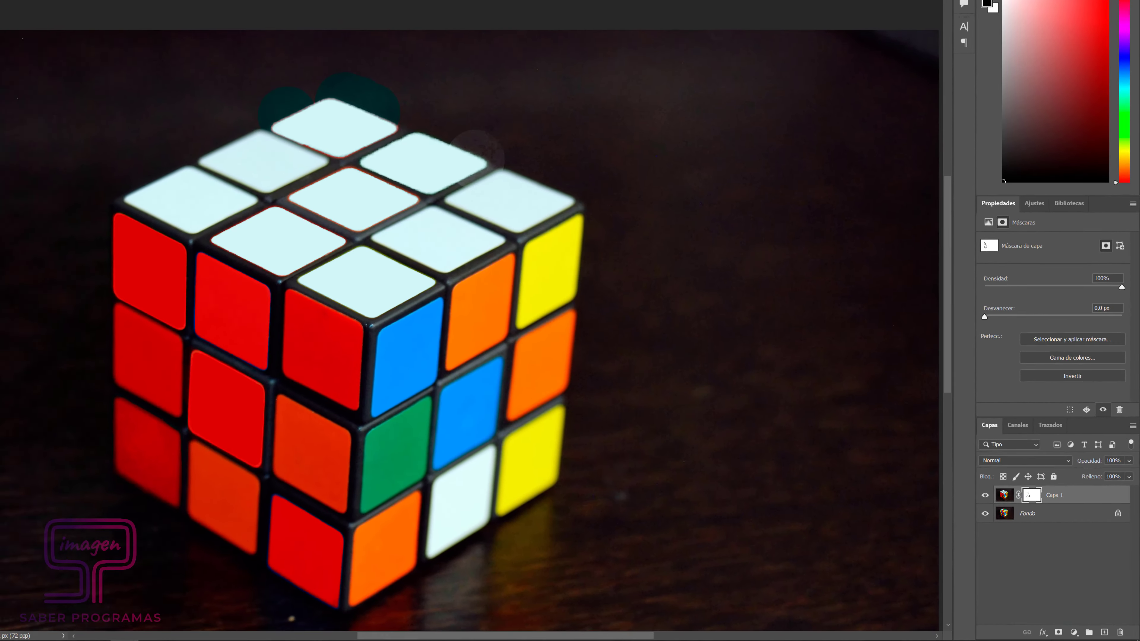
{"action": "right_click", "coordinate": [12, 163]}
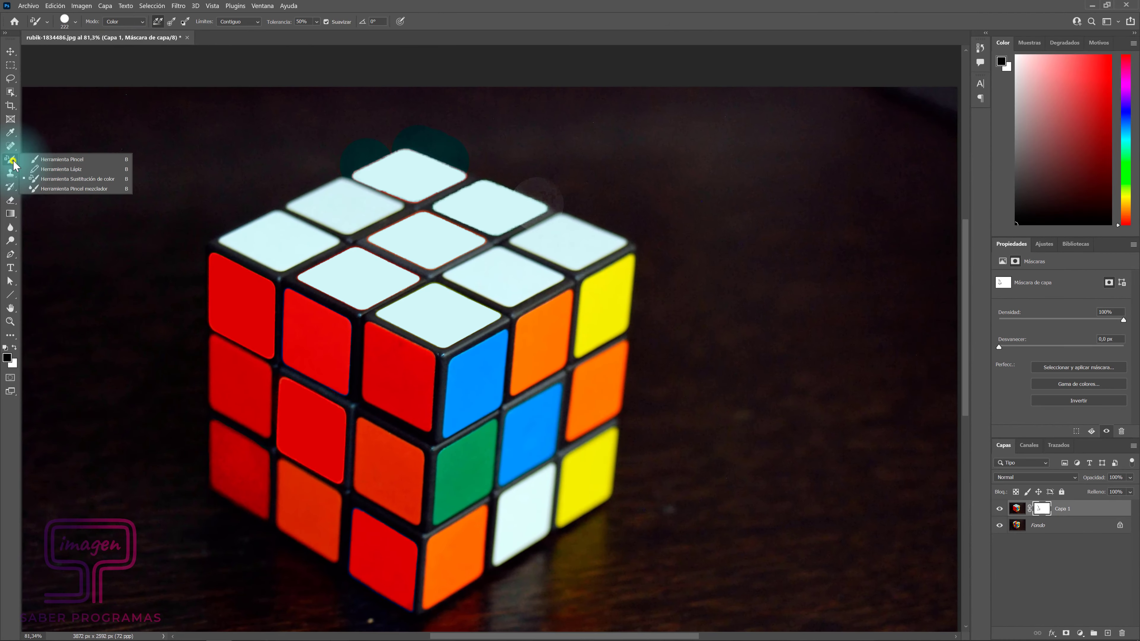